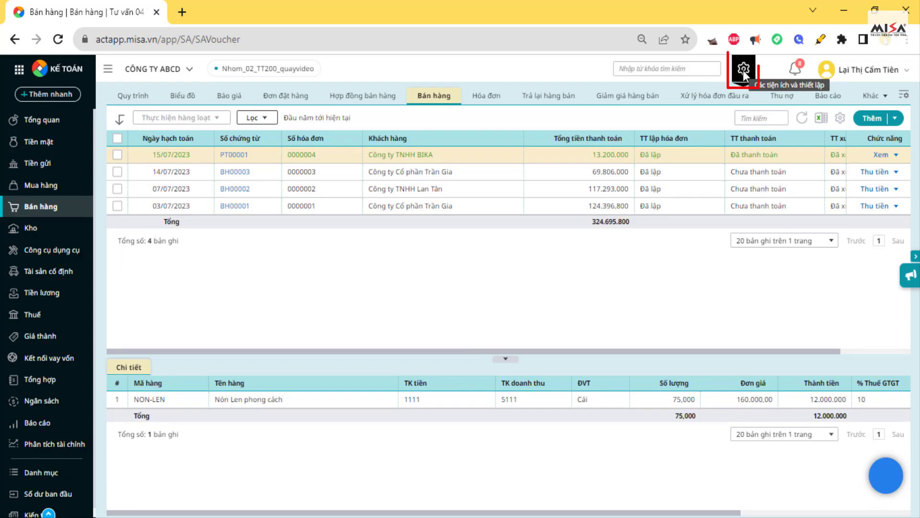
In the Vật tư, hàng hóa options, set "Cho phép xuất quá số lượng tồn" to Có, save, and close the options.
left_click(743, 70)
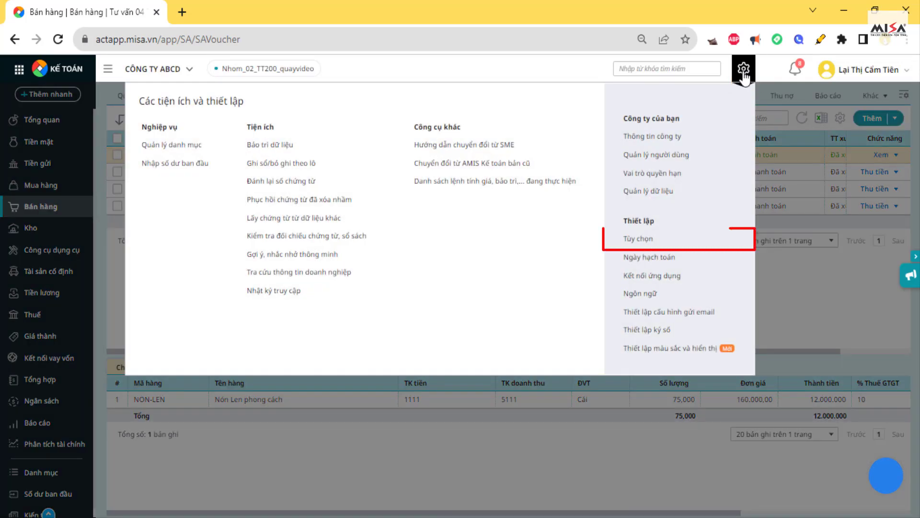
left_click(687, 244)
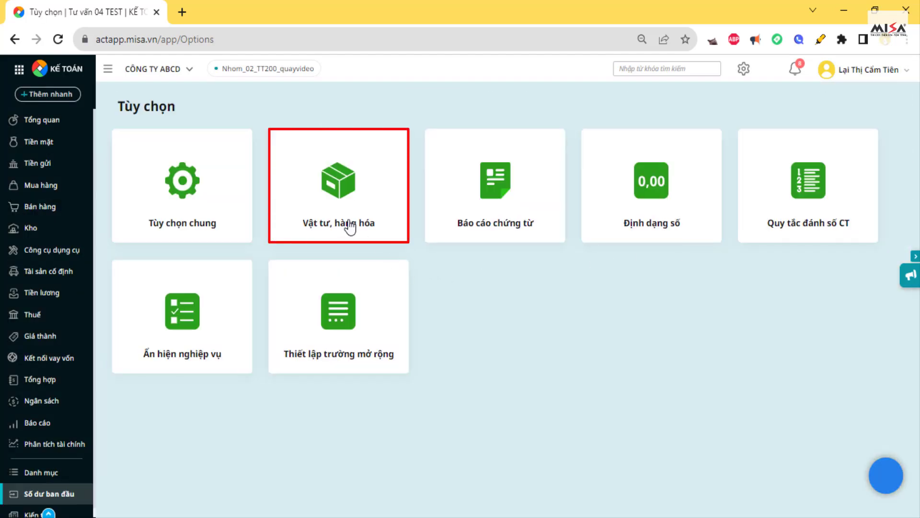
left_click(388, 224)
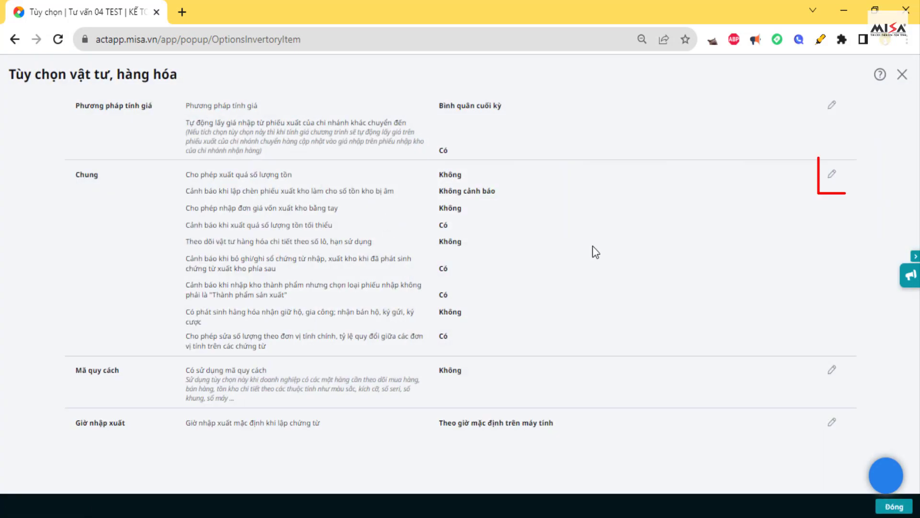
left_click(833, 179)
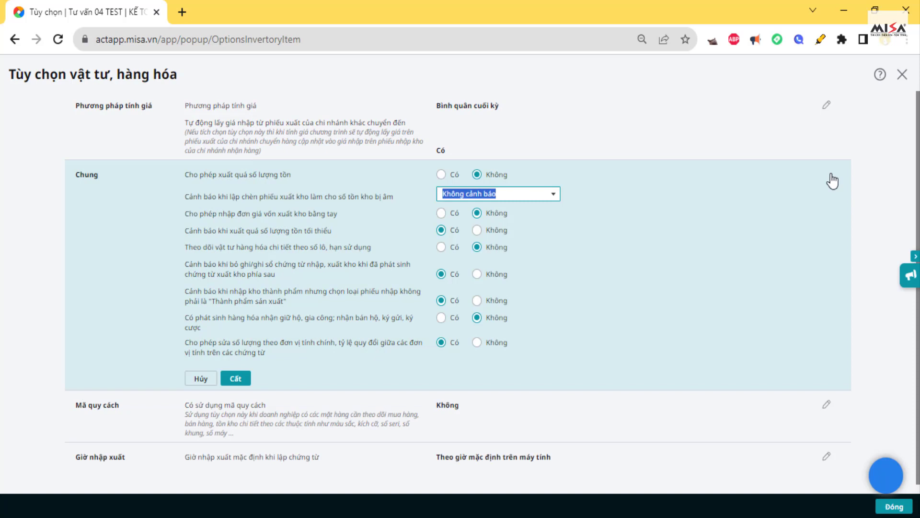
left_click(443, 175)
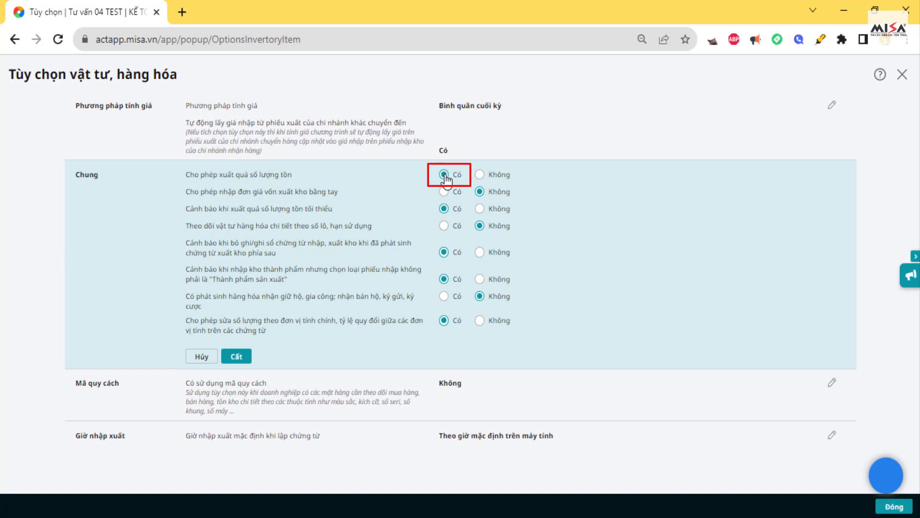
left_click(238, 360)
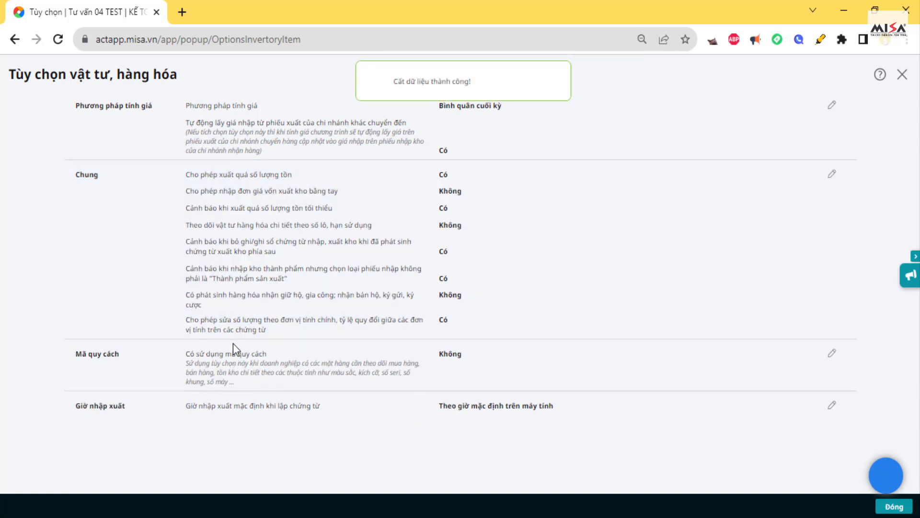
left_click(903, 75)
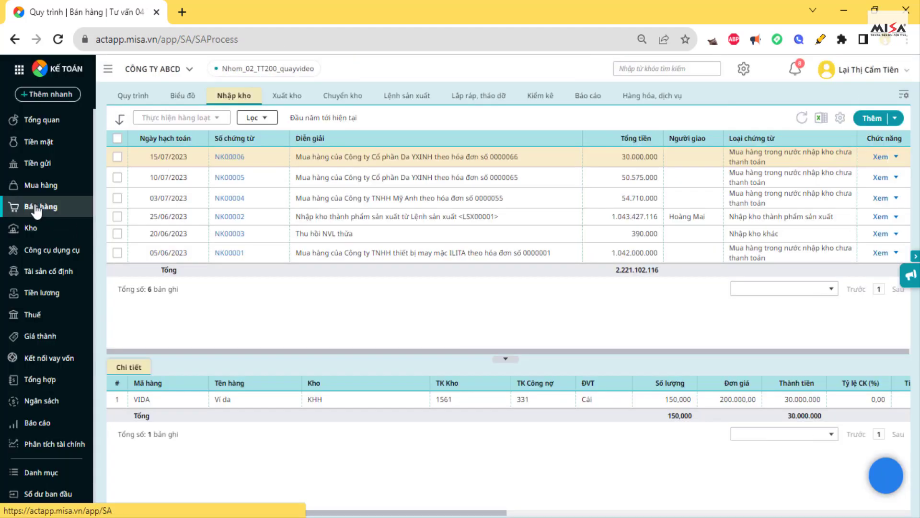
Open sales voucher PT00001 from Bán hàng, show its Giá vốn details, and post it to the ledger.
left_click(36, 207)
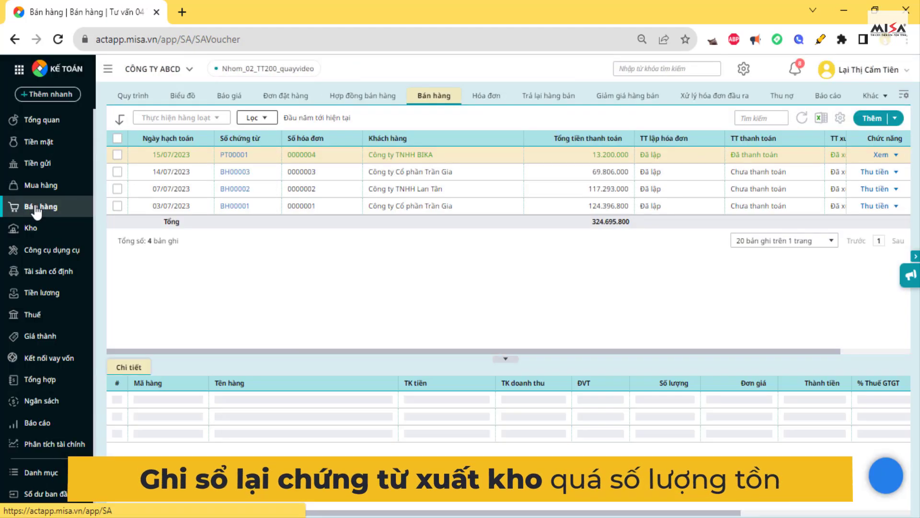
left_click(242, 160)
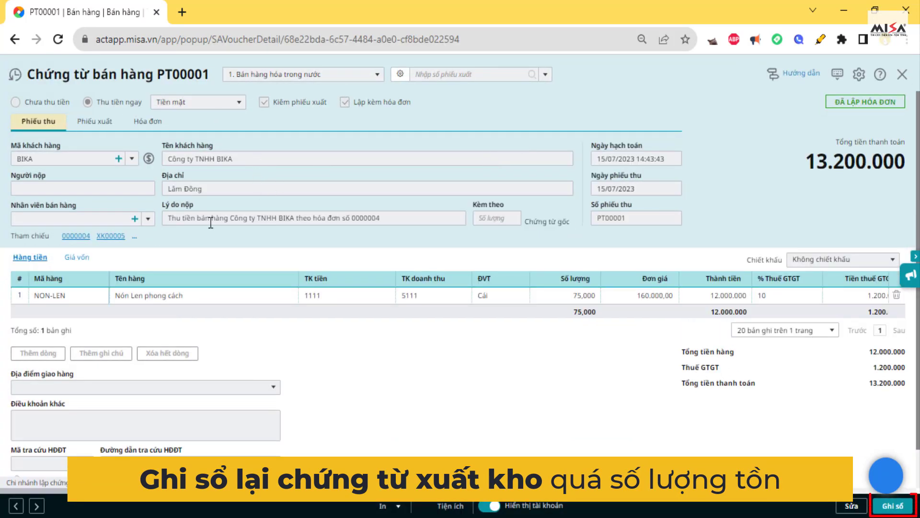
left_click(74, 258)
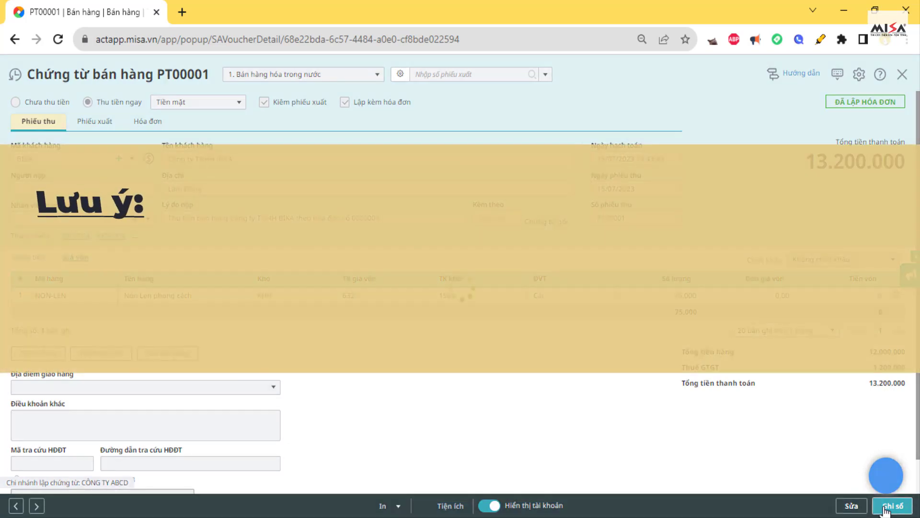
left_click(884, 507)
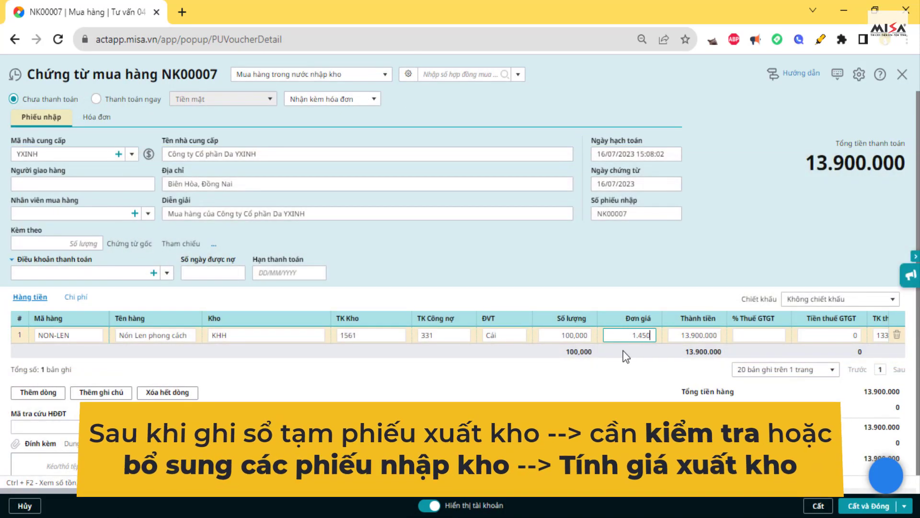
Complete purchase voucher NK00007 with a unit price of 145.000 and 10% VAT for NON-LEN, then save and close it.
type("000")
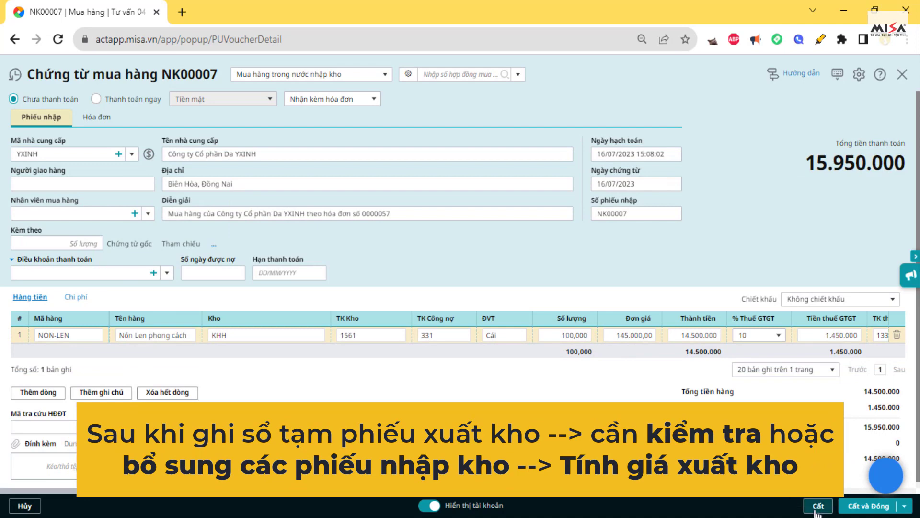
left_click(818, 507)
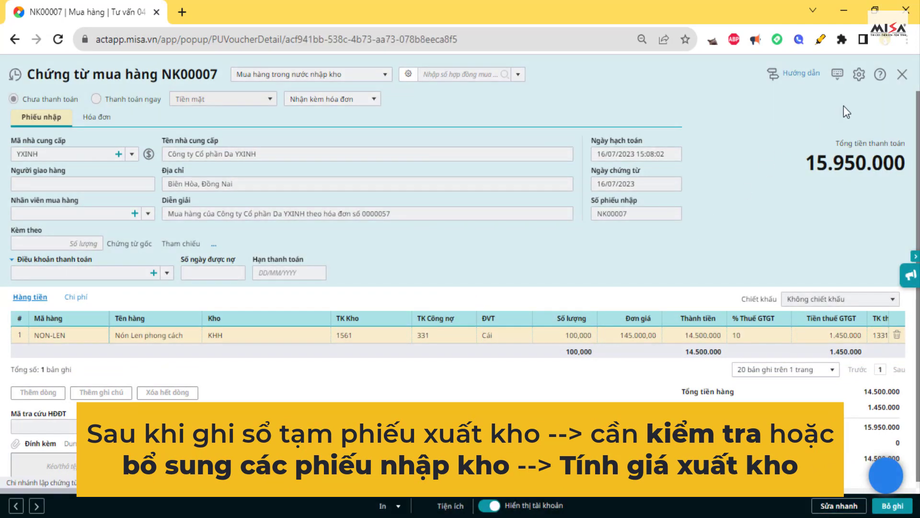
left_click(902, 74)
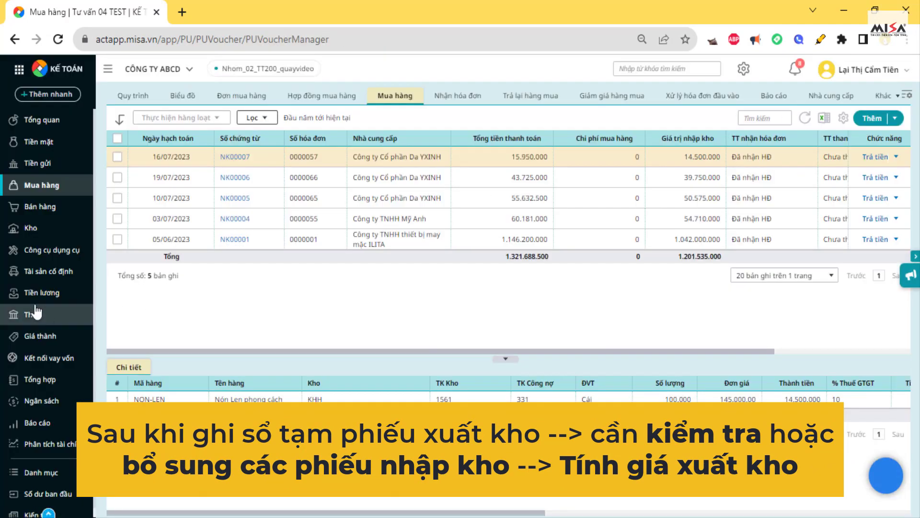
Run the warehouse issue price calculation (Tính giá xuất kho) for all items for Tháng 7, by warehouse, and dismiss the notice.
left_click(32, 228)
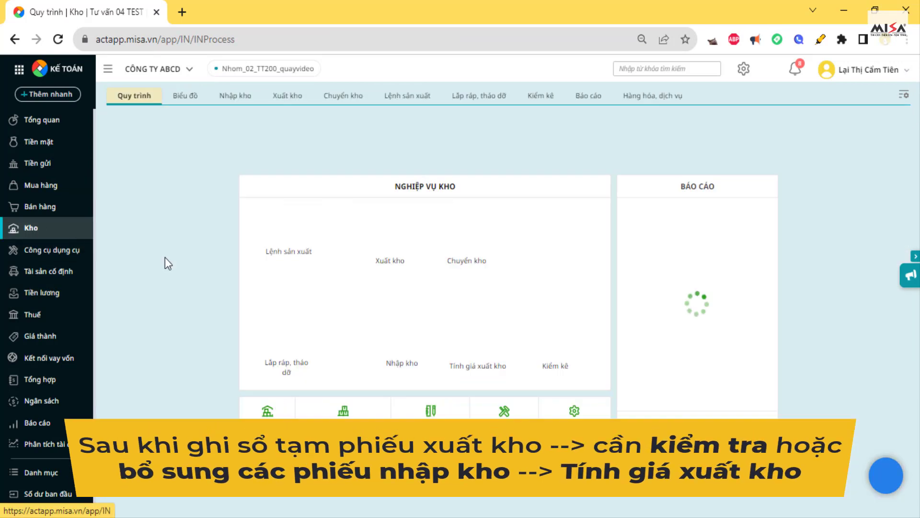
left_click(455, 338)
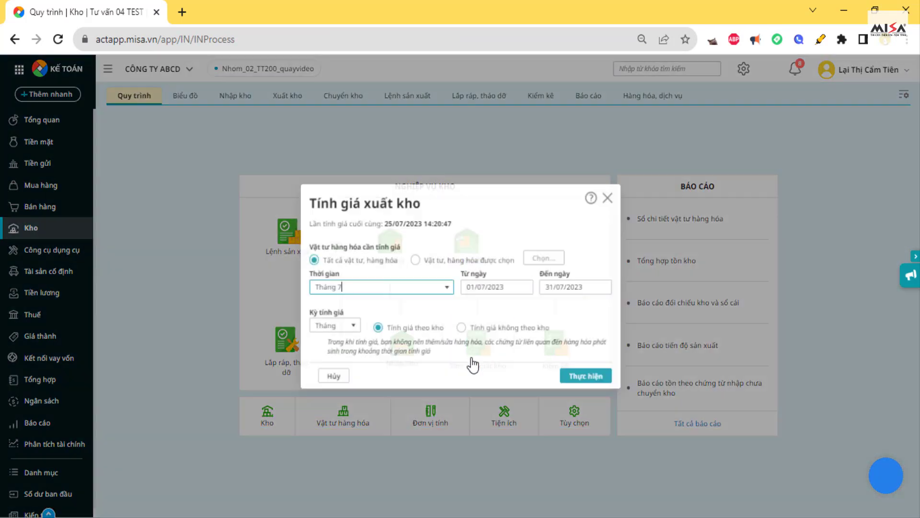
left_click(594, 377)
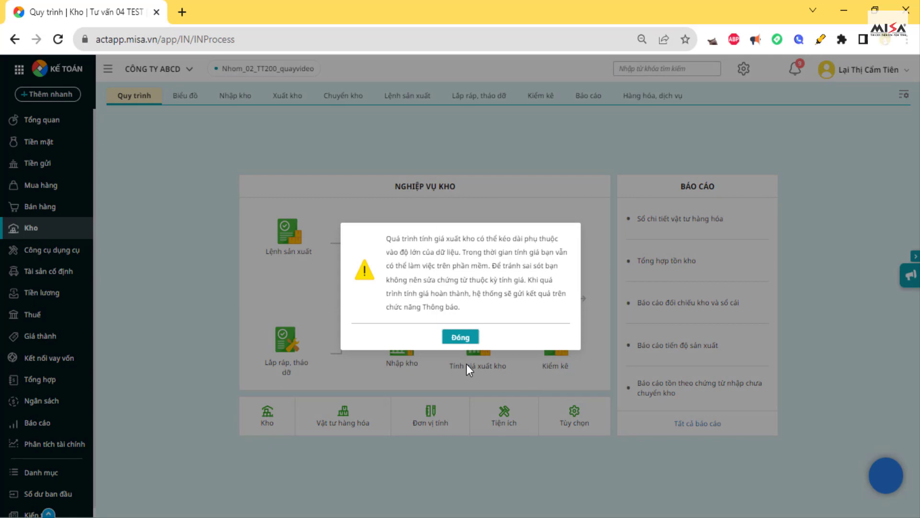
left_click(453, 338)
Open voucher PT00001 from the warehouse issue list and examine its Giá vốn details.
left_click(297, 97)
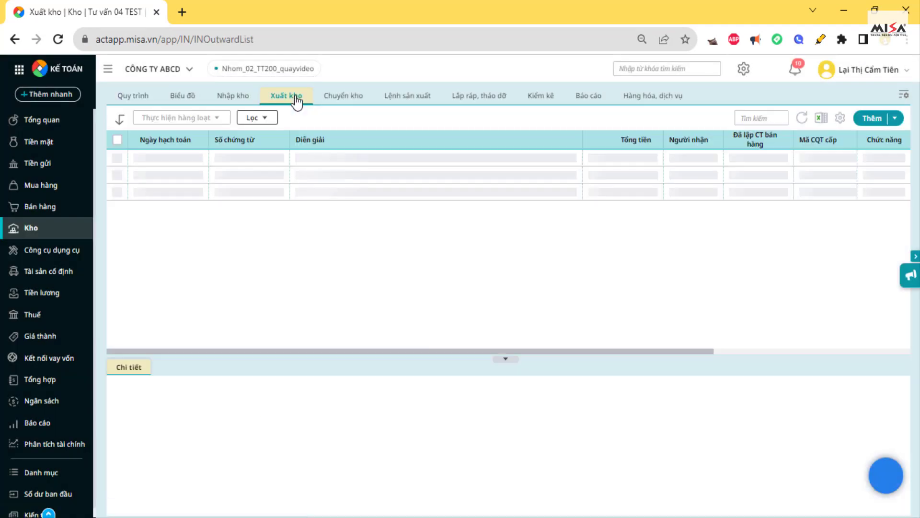
left_click(229, 158)
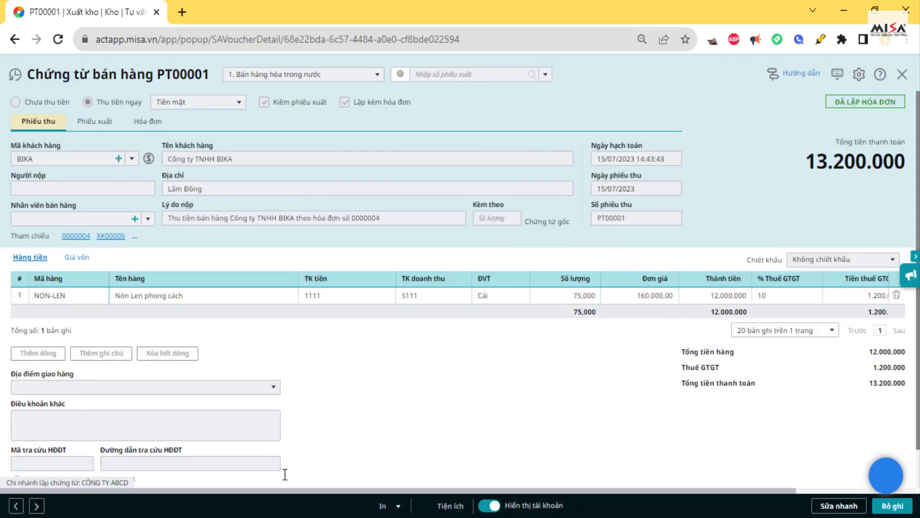
left_click(73, 258)
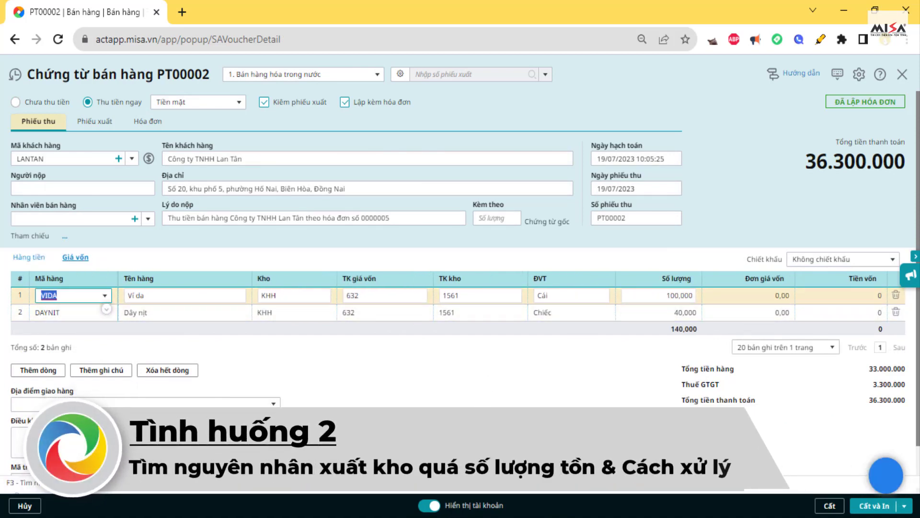
Save sales voucher PT00002 for Công ty TNHH Lan Tân, dismiss the notice, and close the voucher.
left_click(94, 122)
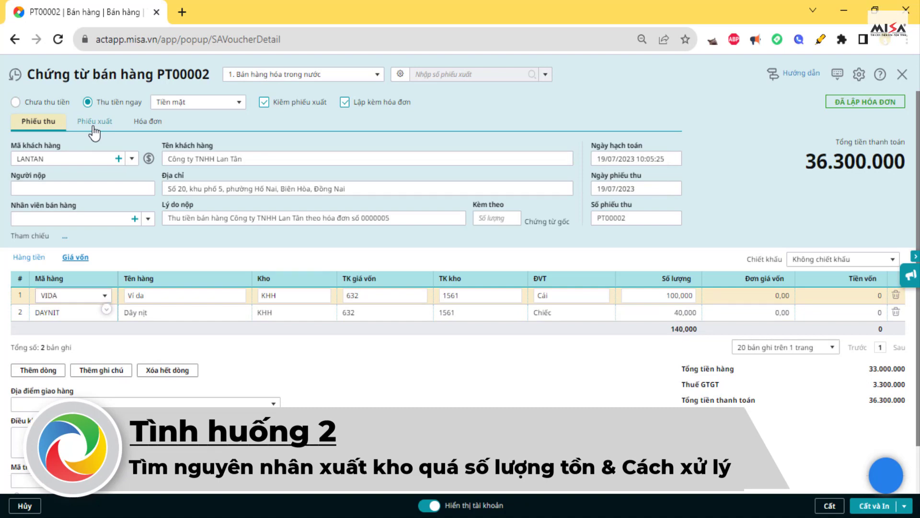
left_click(47, 123)
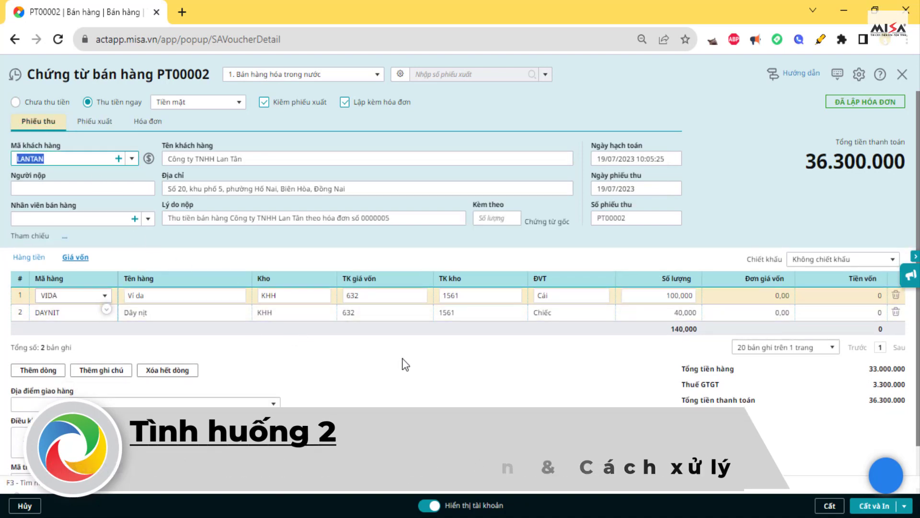
left_click(666, 437)
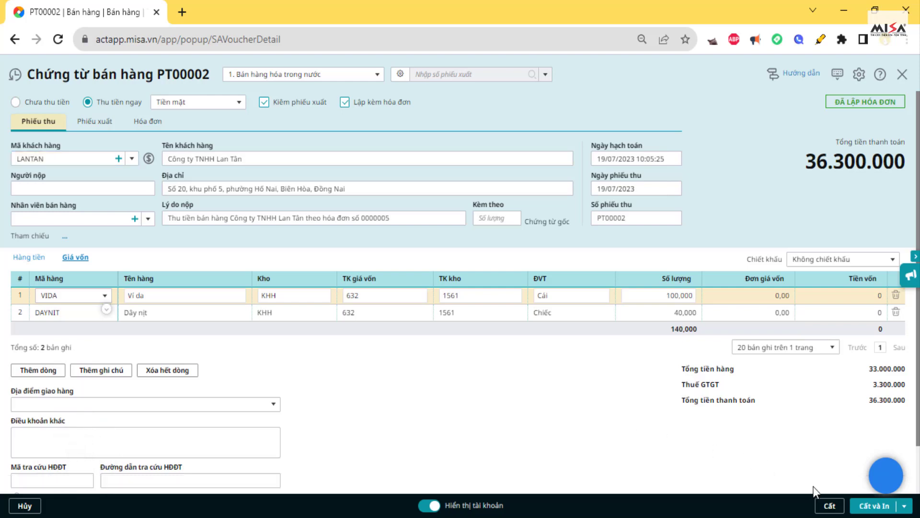
left_click(830, 507)
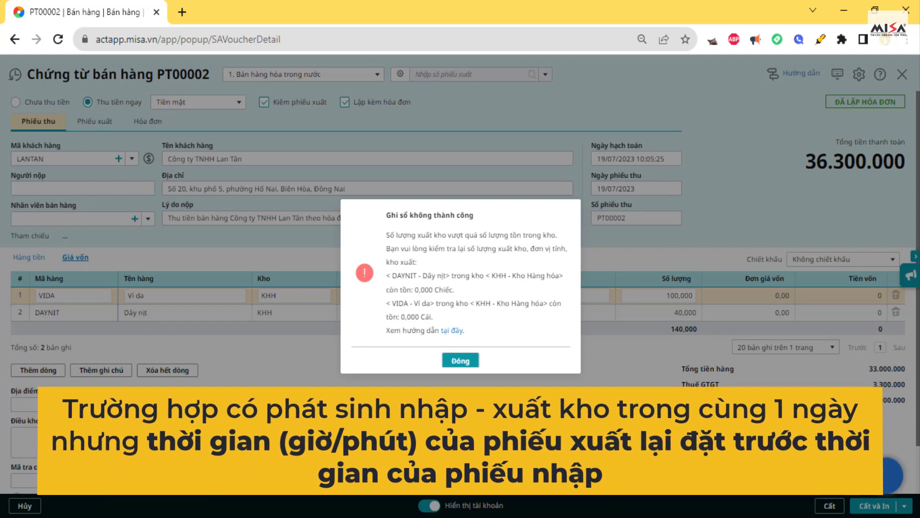
left_click(454, 368)
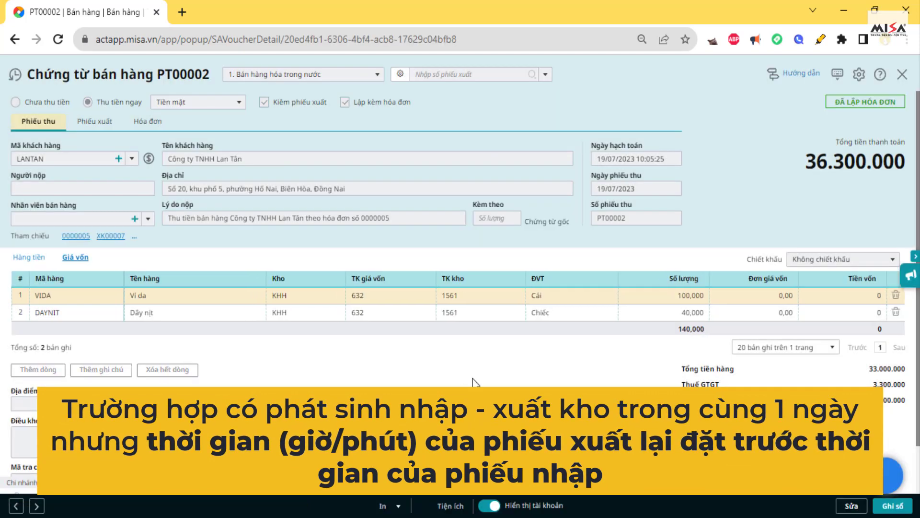
left_click(903, 75)
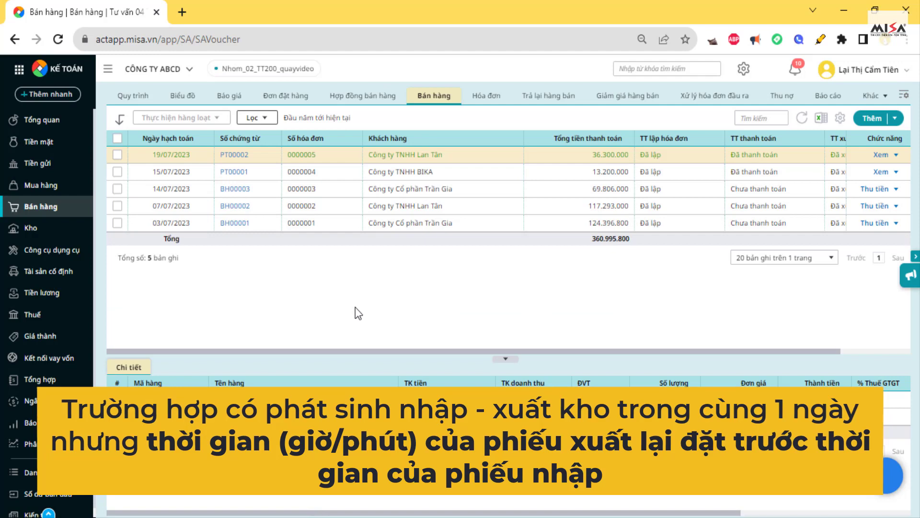
Open the Sổ chi tiết vật tư hàng hóa report from the Kho report group.
left_click(45, 424)
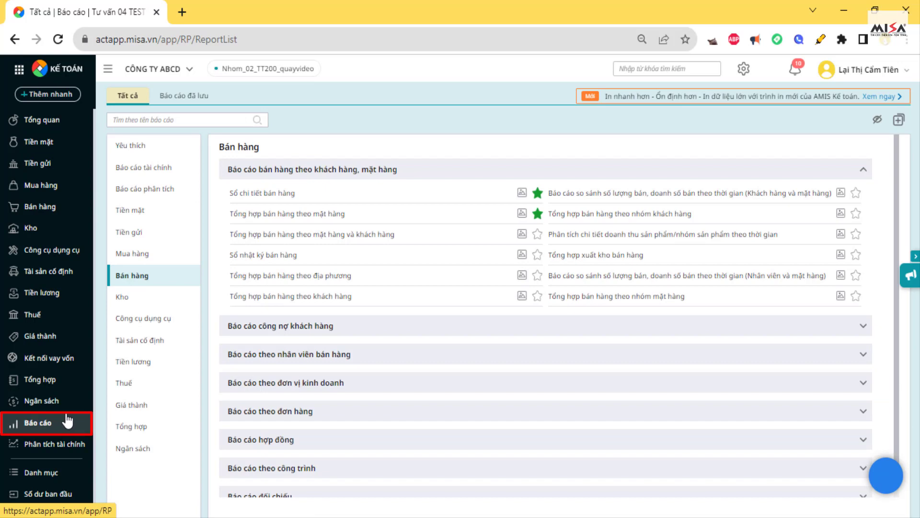
left_click(132, 303)
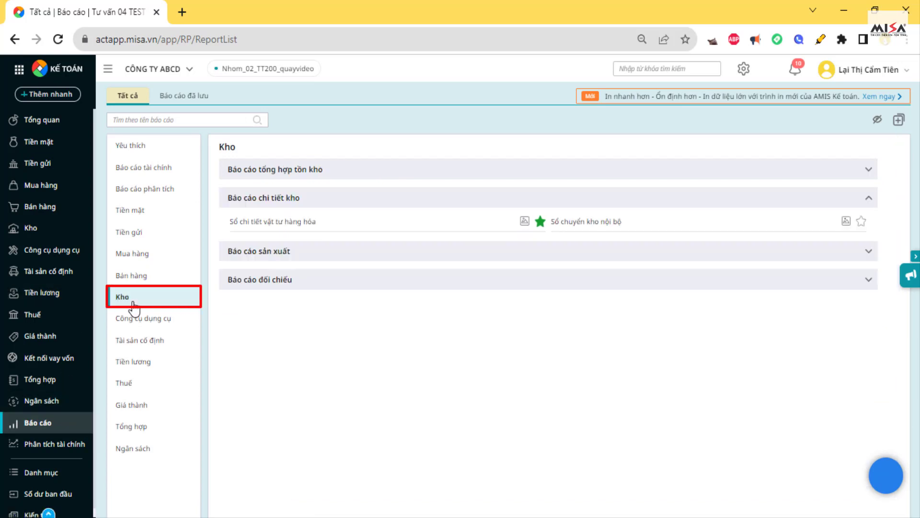
left_click(288, 222)
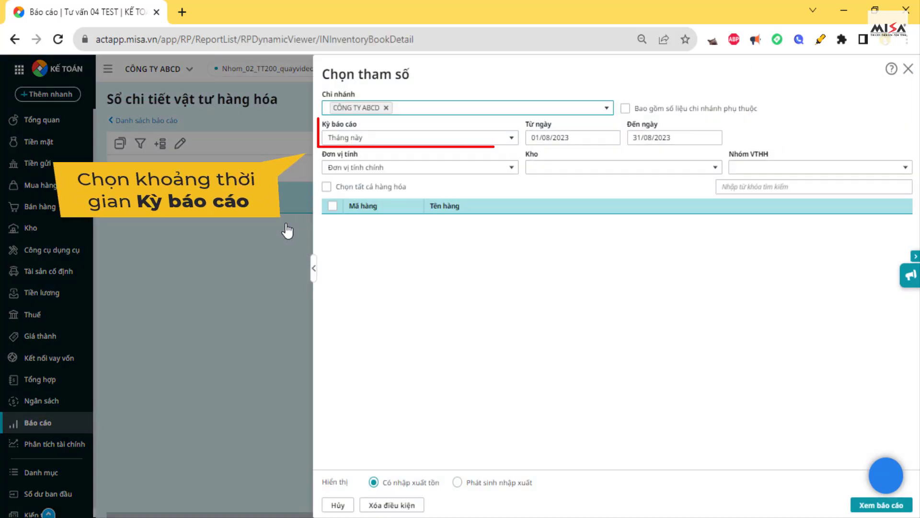
Set the report period to Tháng 7 and limit the warehouse to Kho Hàng hóa, removing the "Tất cả" selection.
left_click(511, 139)
scroll(460, 201, "down", 4)
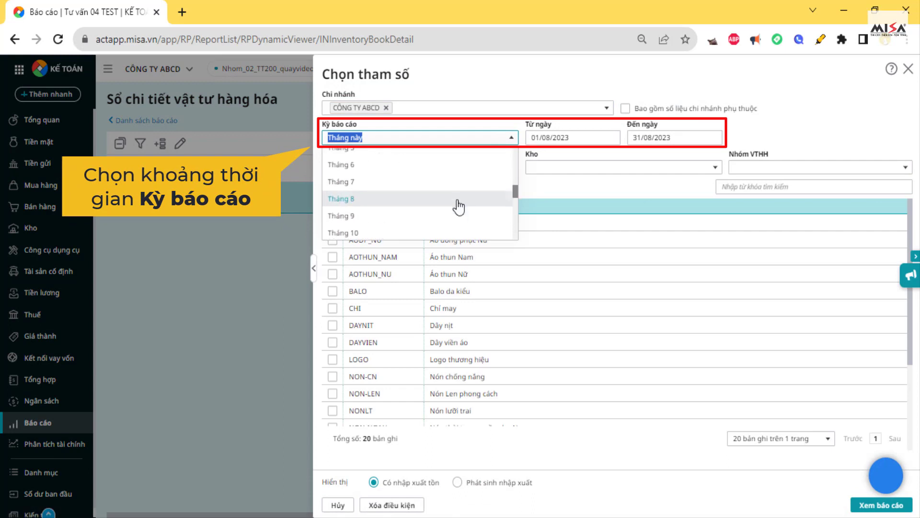
left_click(422, 180)
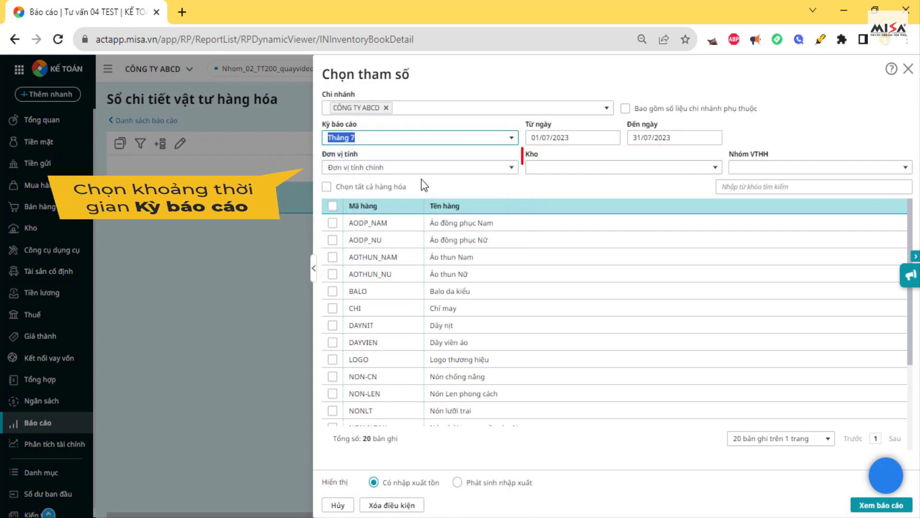
left_click(715, 167)
left_click(550, 231)
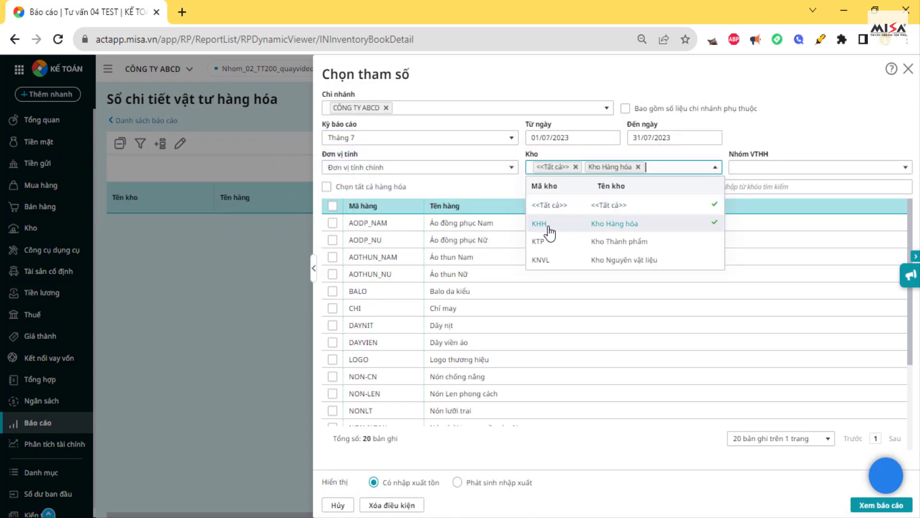
left_click(709, 206)
left_click(513, 182)
Include the items DAYNIT (Dây nịt) and VIDA (Ví da) in the report.
scroll(360, 263, "down", 3)
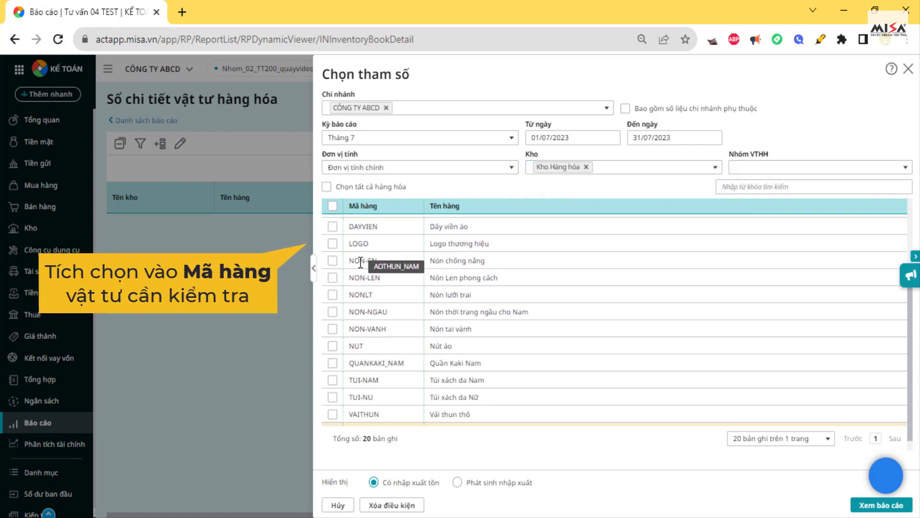
scroll(360, 263, "up", 3)
left_click(336, 326)
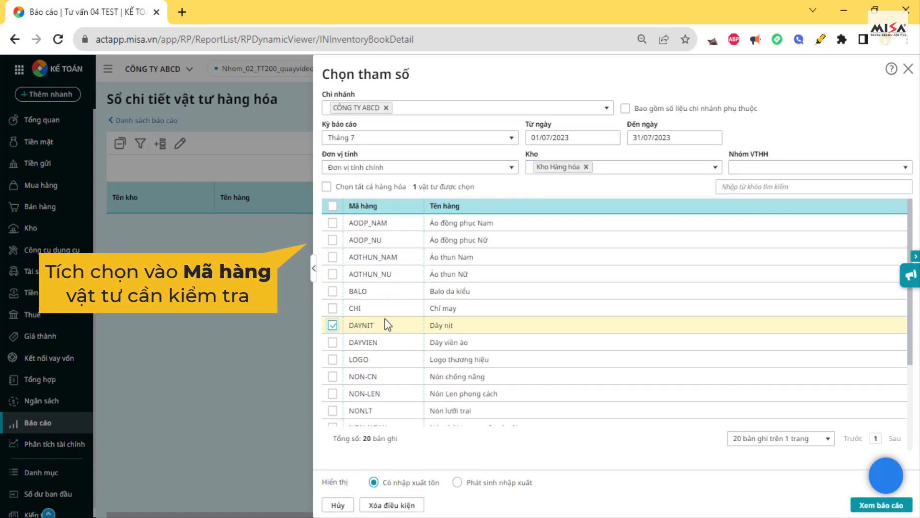
scroll(385, 318, "down", 3)
left_click(333, 418)
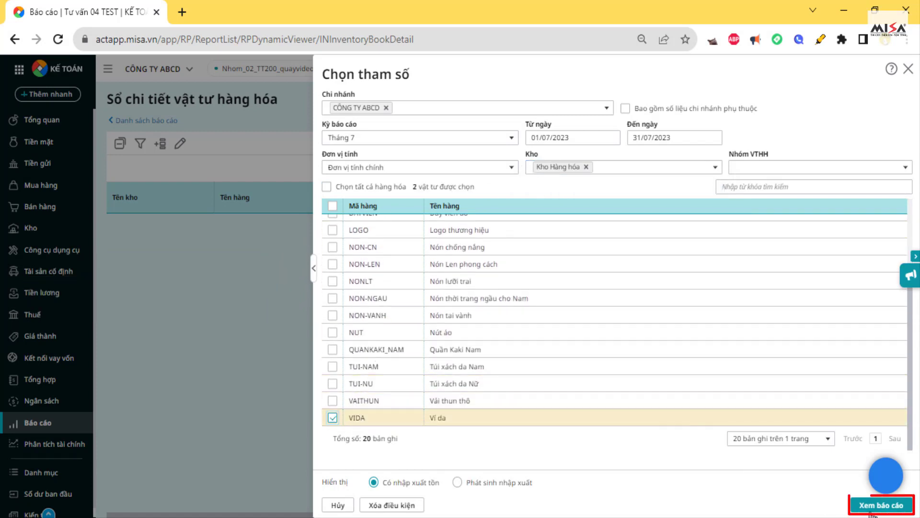
Run the inventory detail report, open goods receipt NK00006 from the VIDA row, and check its posting date and time.
left_click(872, 507)
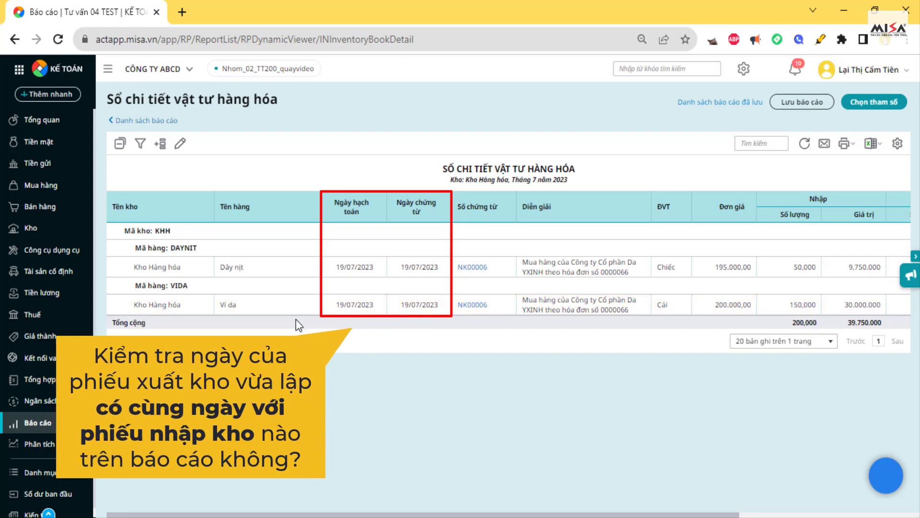
left_click(476, 308)
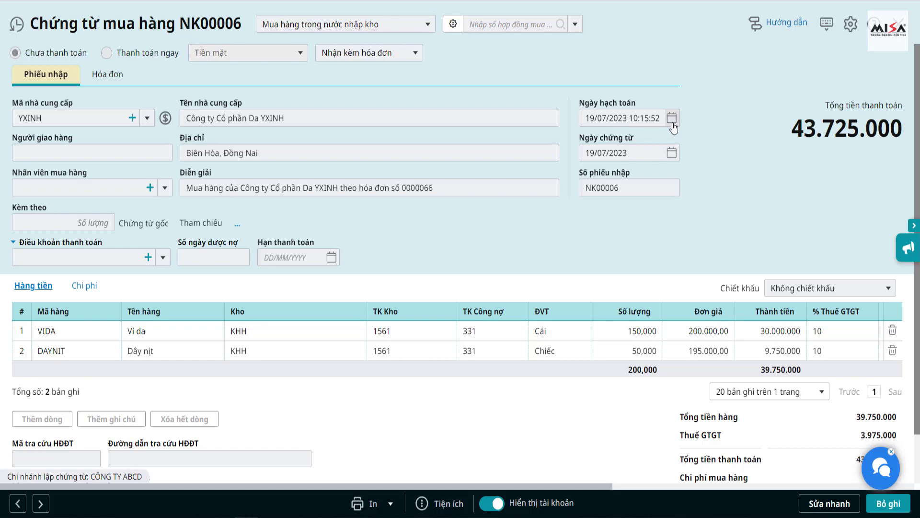
left_click(646, 118)
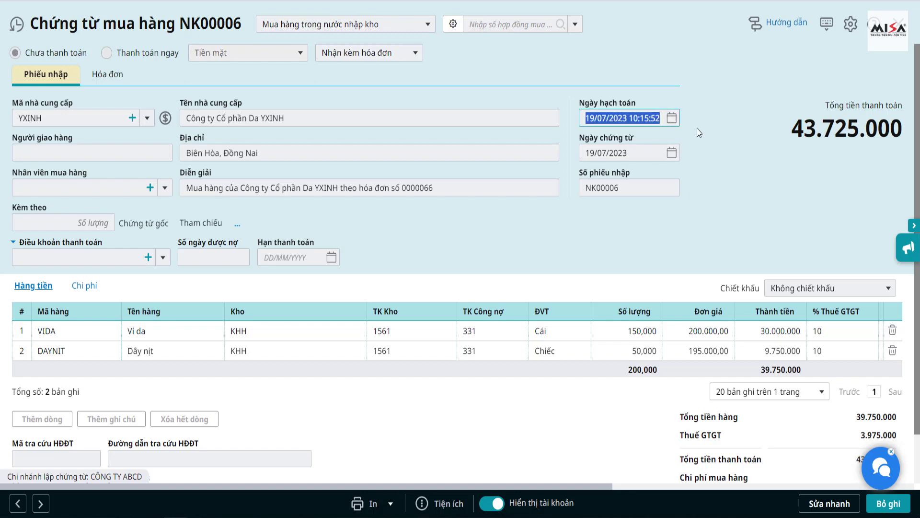
left_click(671, 128)
left_click(657, 118)
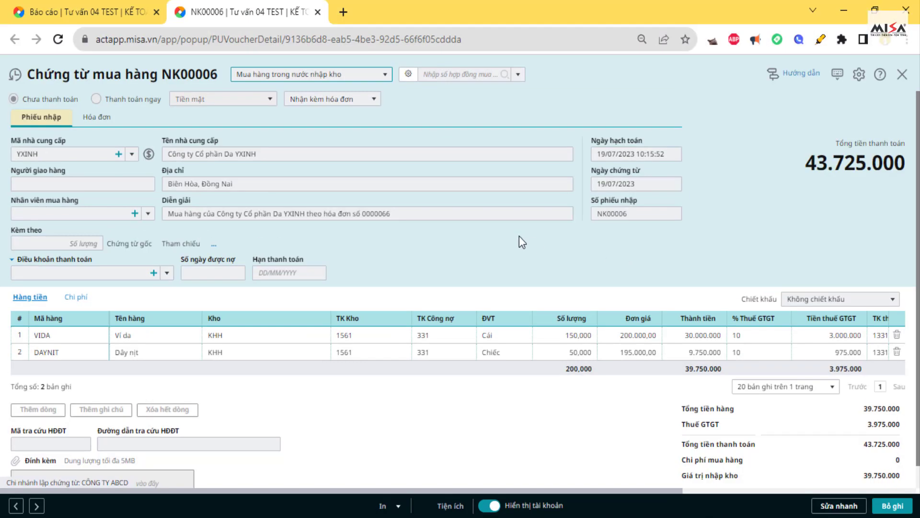
Return to the sales voucher list, open voucher PT00002 for editing, and show its Phiếu xuất details.
left_click(97, 13)
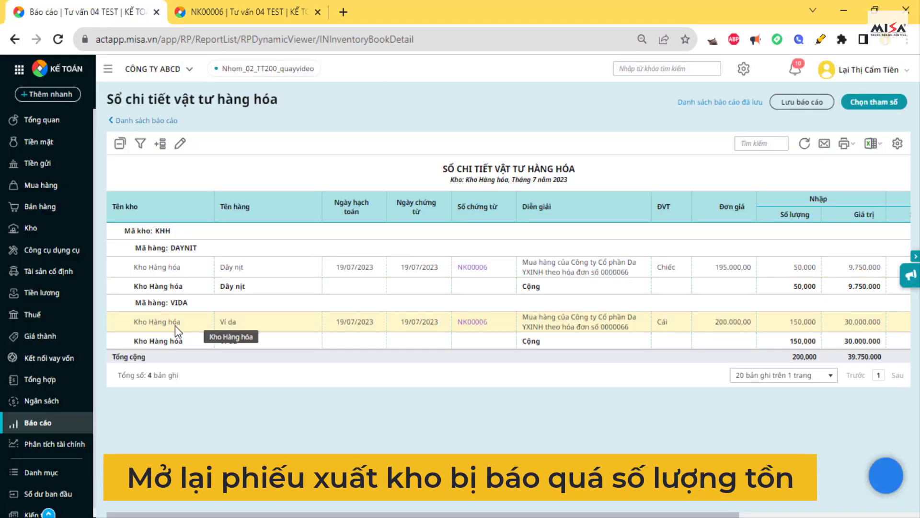
left_click(44, 215)
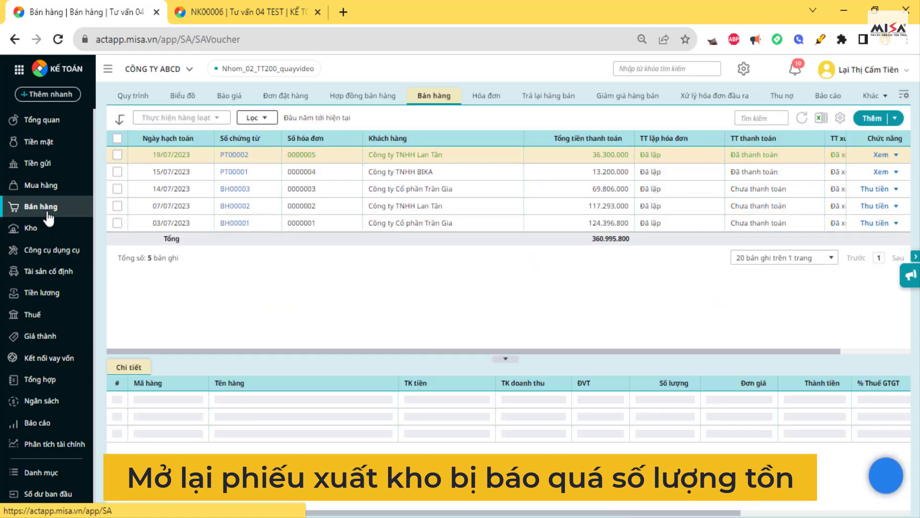
left_click(235, 155)
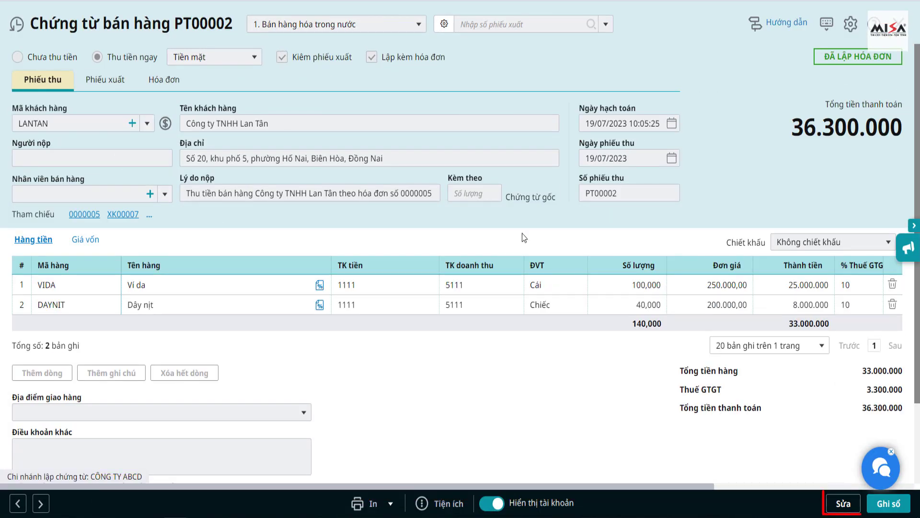
left_click(843, 504)
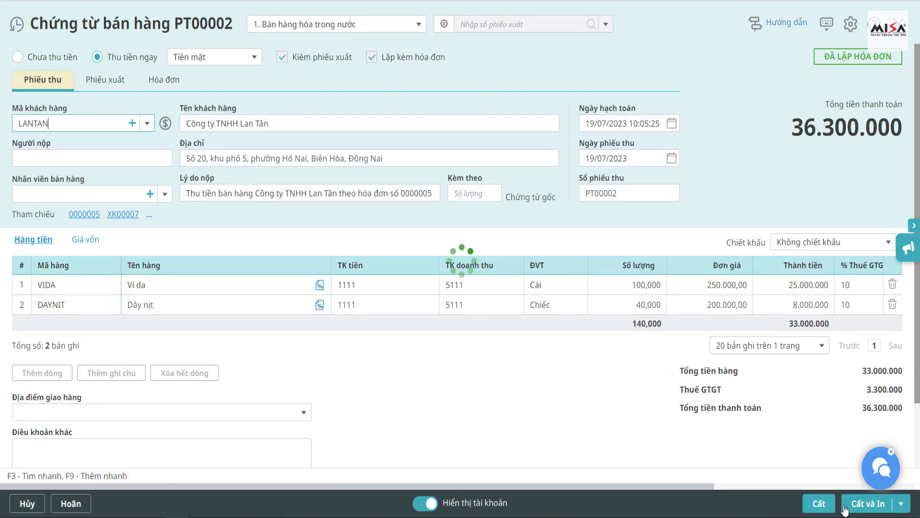
left_click(98, 84)
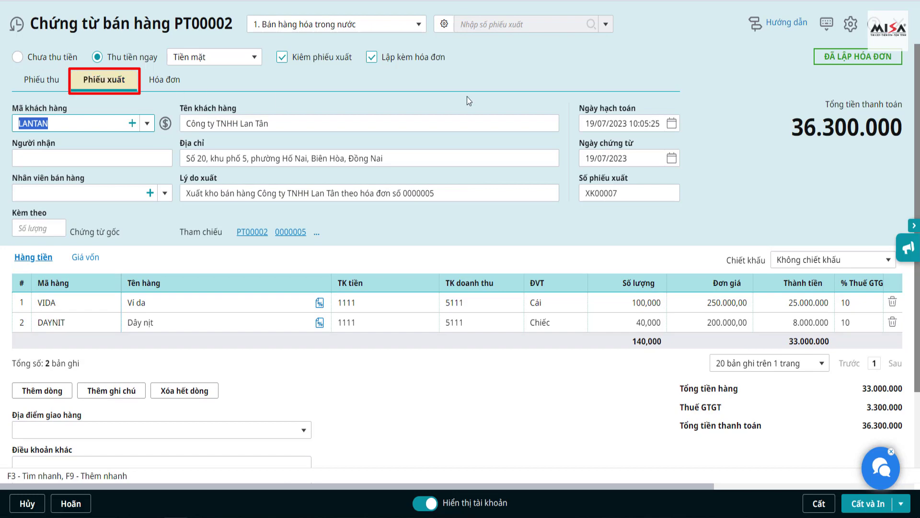
Set the posting time (Ngày hạch toán) of voucher PT00002 to hour 16 and minute 00, and save the voucher.
left_click(672, 124)
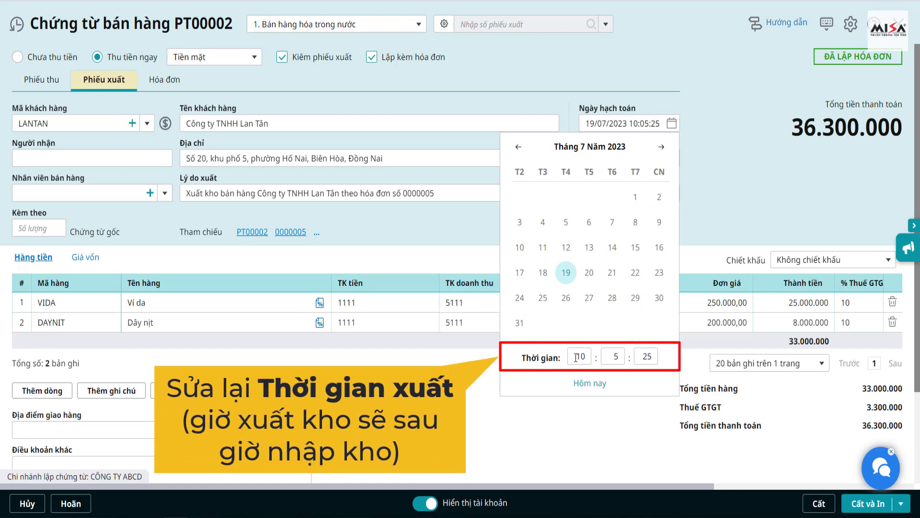
type("16")
left_click(618, 356)
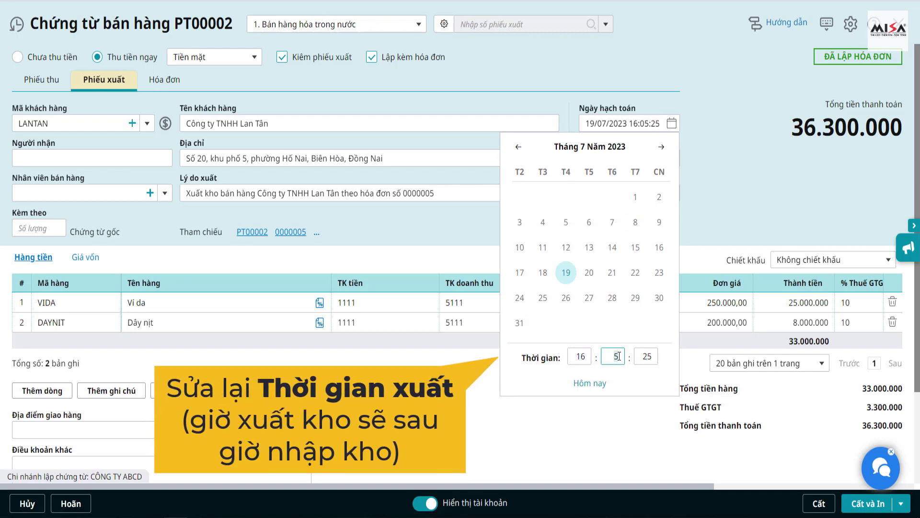
type("00")
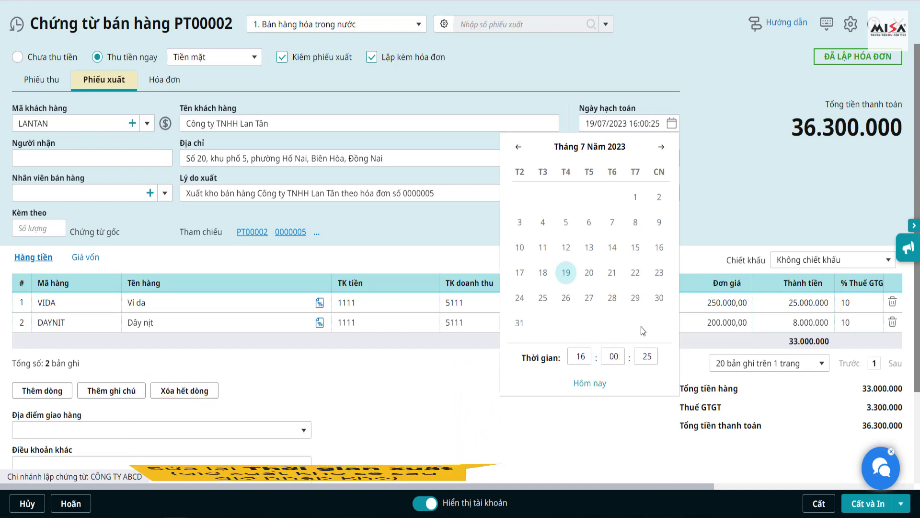
left_click(672, 123)
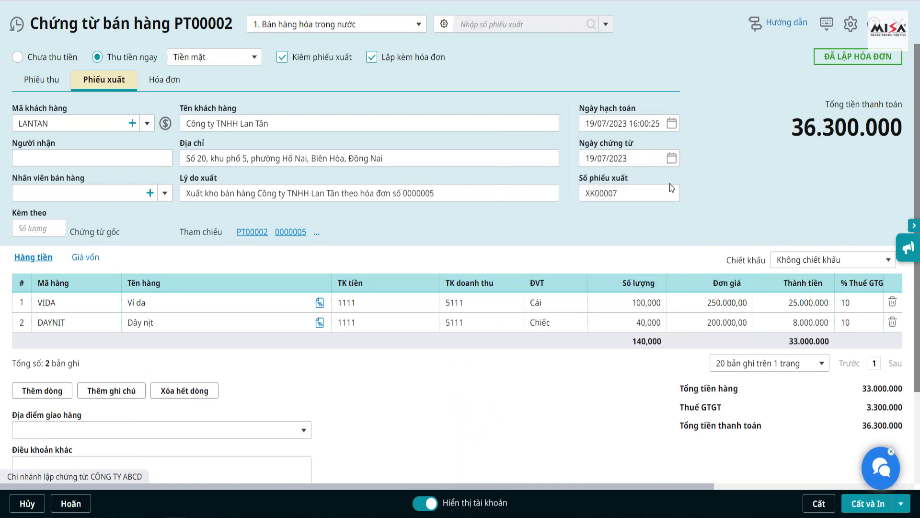
left_click(805, 505)
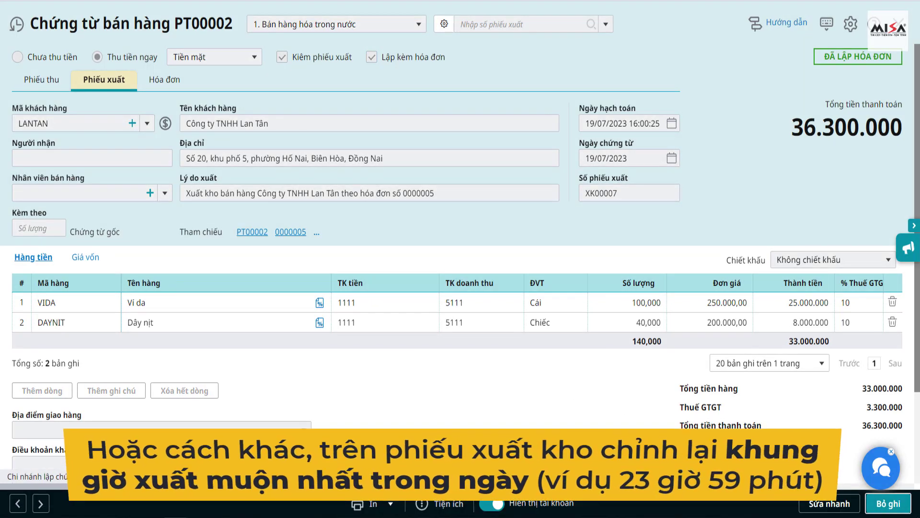
Unpost voucher PT00002 for editing, set its posting time to hour 23 and minute 59, and save it.
left_click(887, 510)
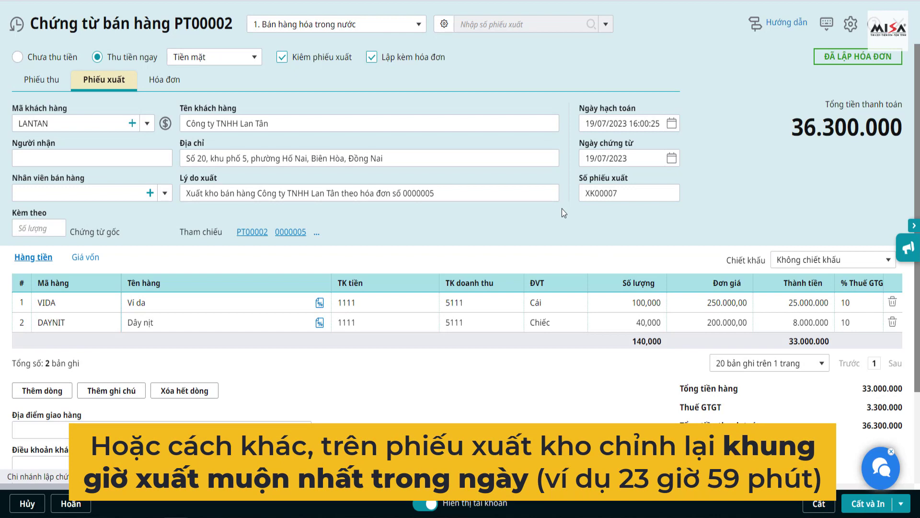
left_click(673, 124)
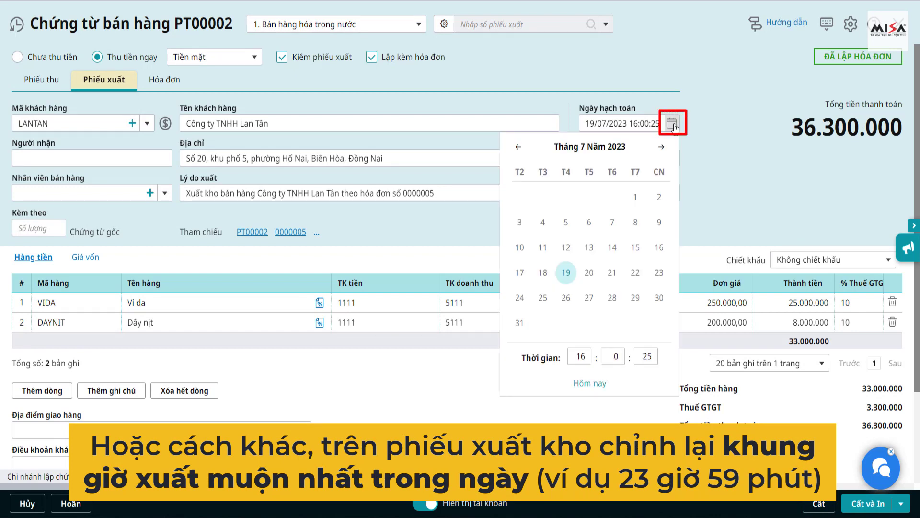
left_click(591, 356)
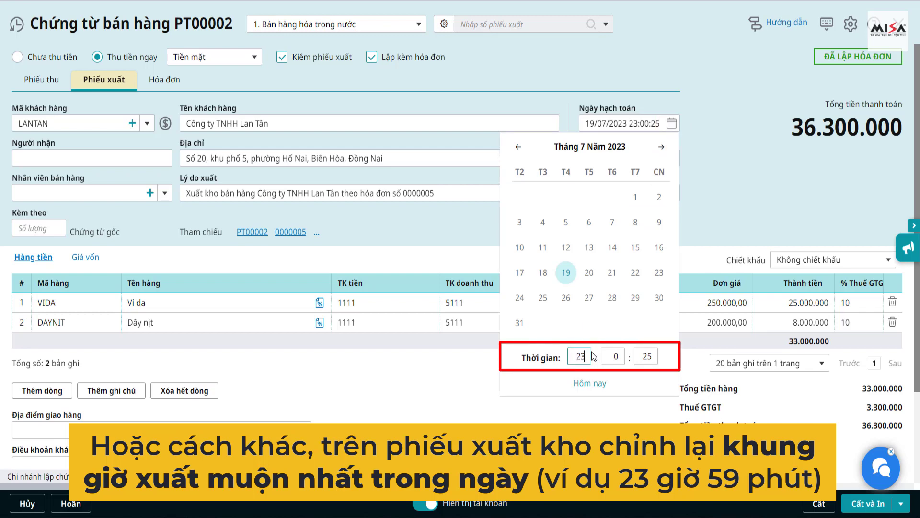
left_click(618, 358)
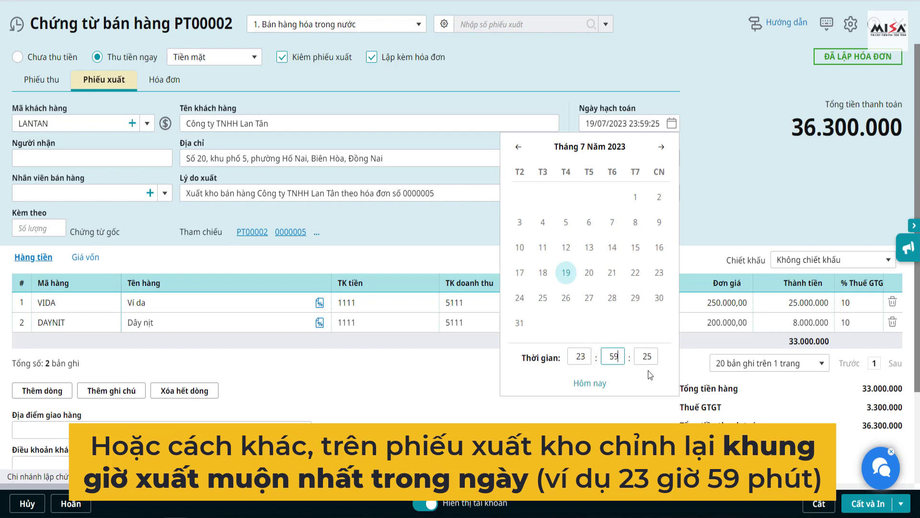
left_click(711, 171)
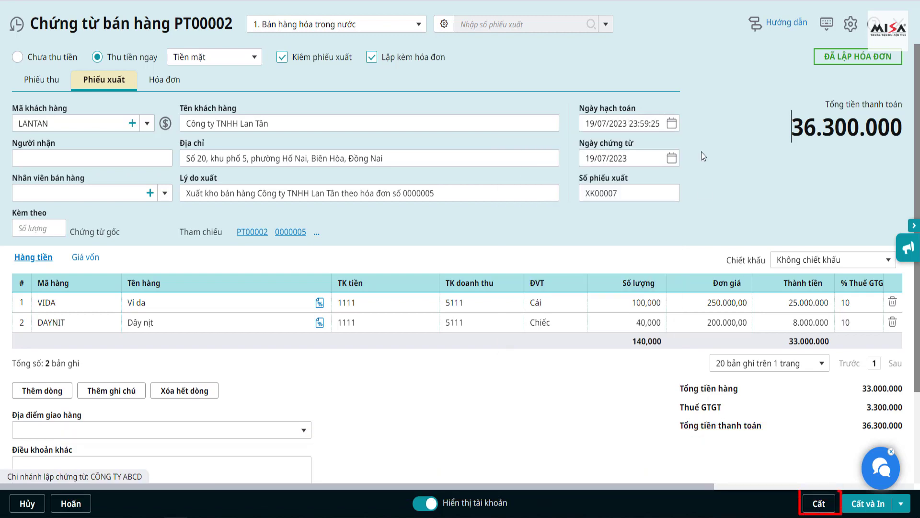
left_click(818, 503)
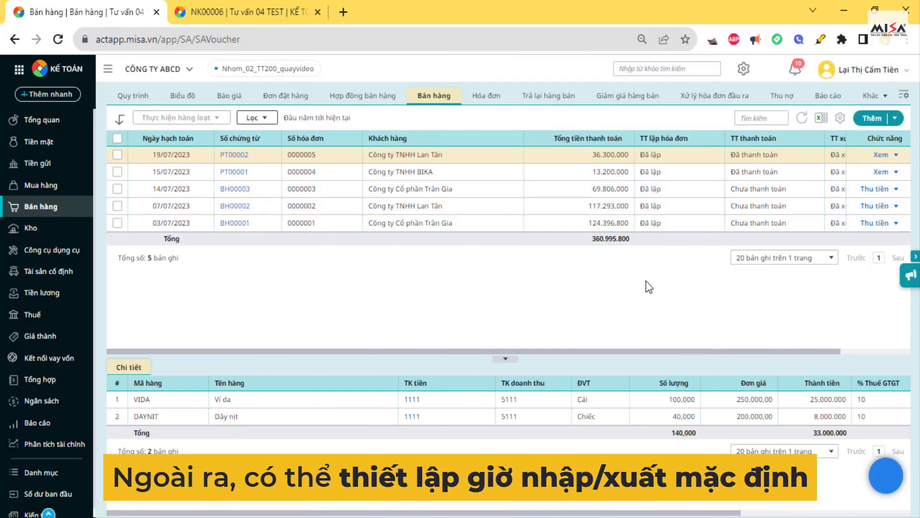
In the Vật tư, hàng hóa options, set Giờ nhập xuất to "Thiết lập giờ nhập/xuất (giờ/phút/giây)" and save the setting.
left_click(741, 72)
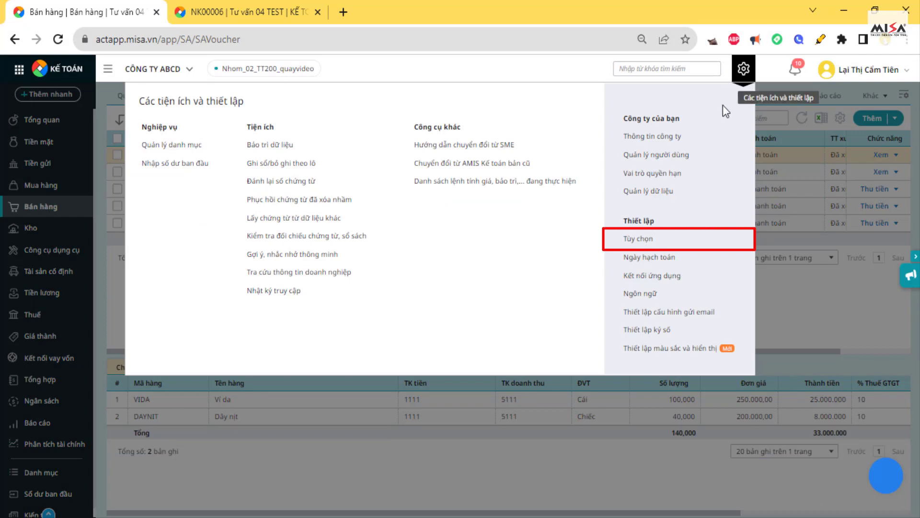
left_click(659, 240)
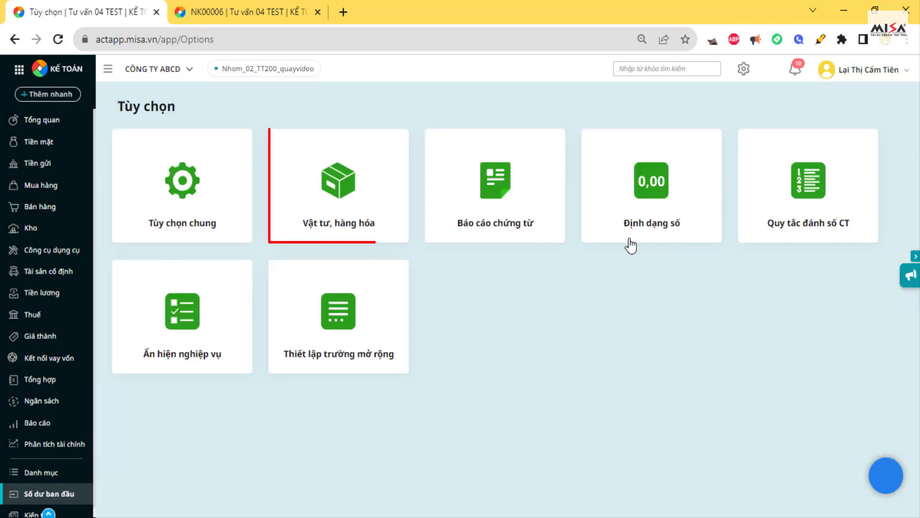
left_click(349, 232)
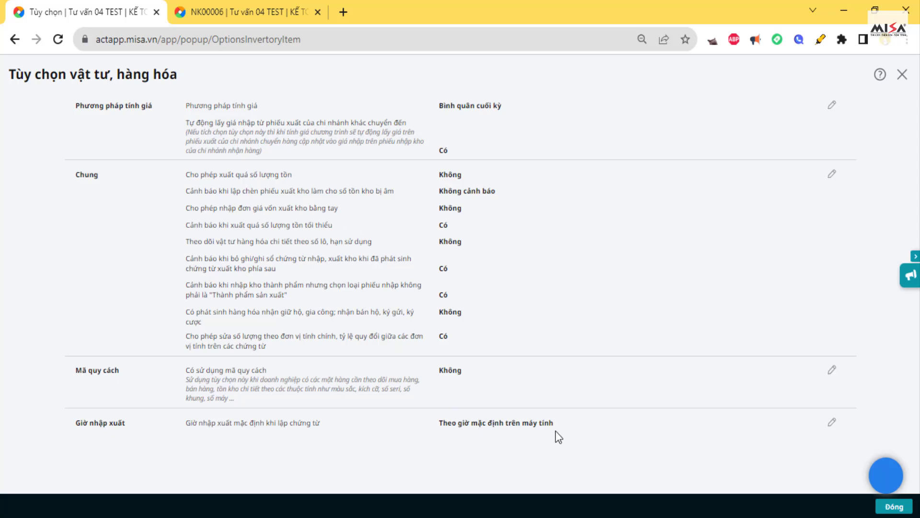
left_click(833, 423)
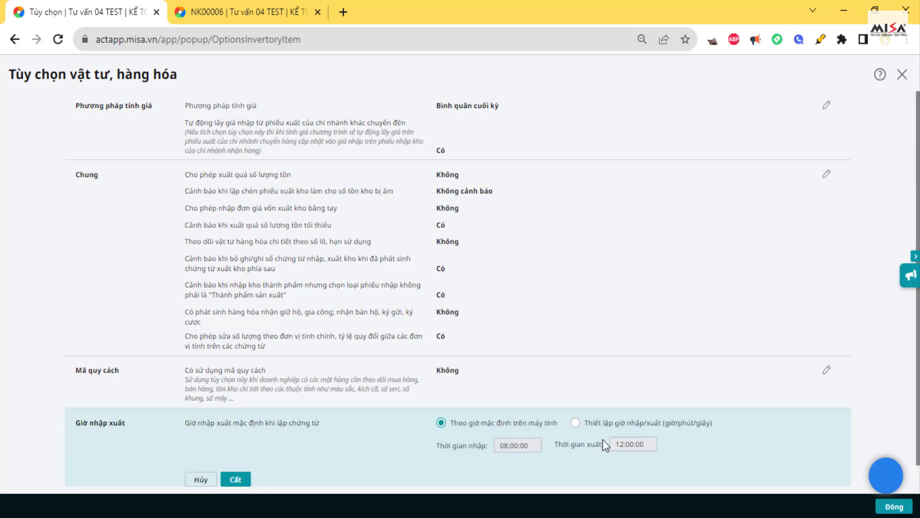
scroll(302, 434, "down", 1)
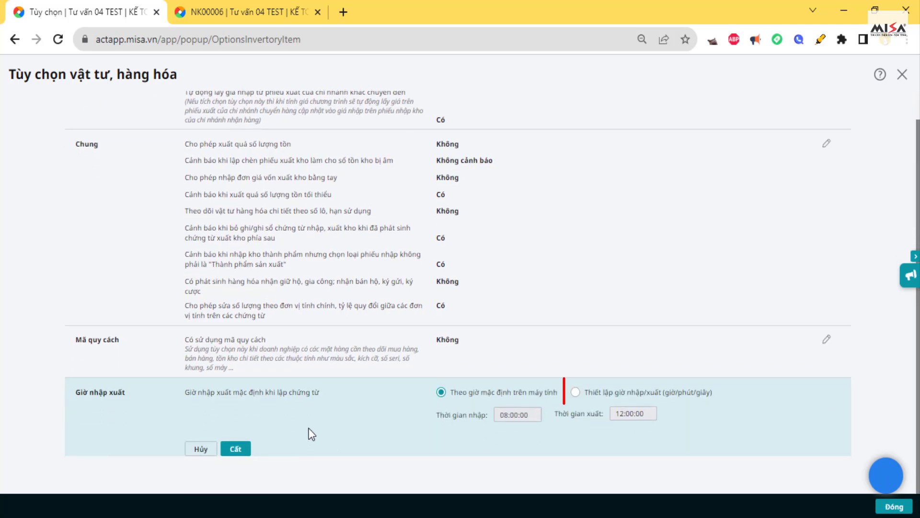
left_click(575, 392)
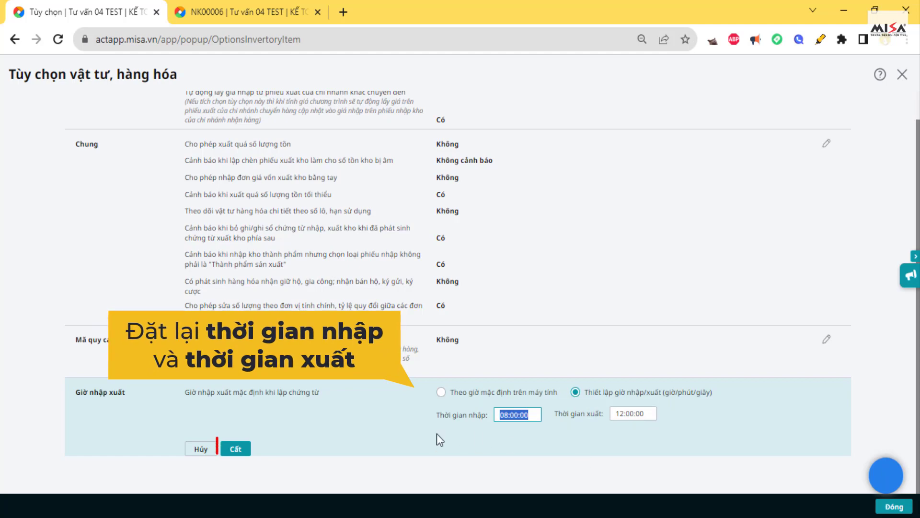
left_click(243, 453)
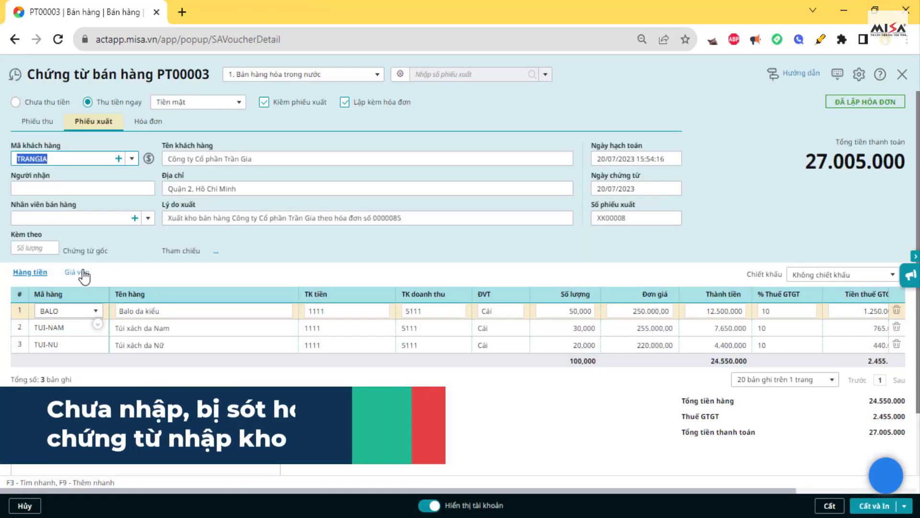
Show the Giá vốn details of sales voucher PT00003, save it, dismiss the notice, and close the voucher.
left_click(77, 272)
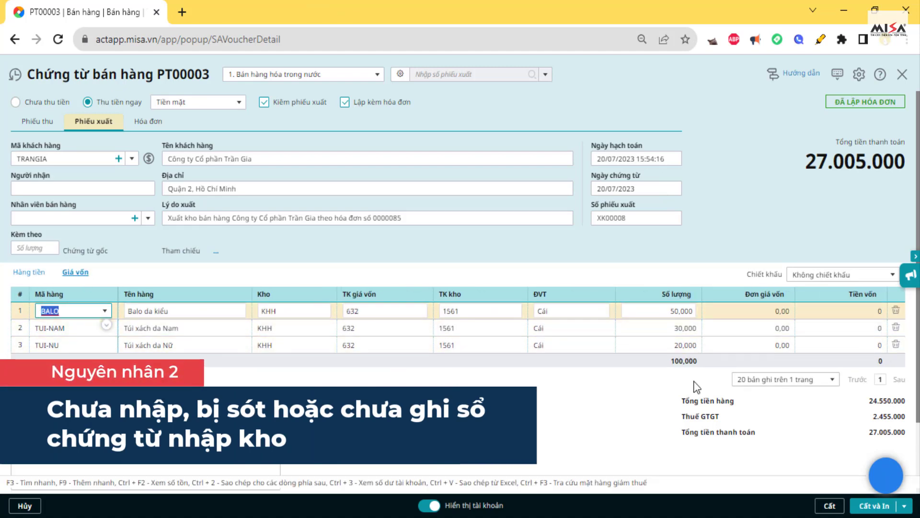
left_click(831, 507)
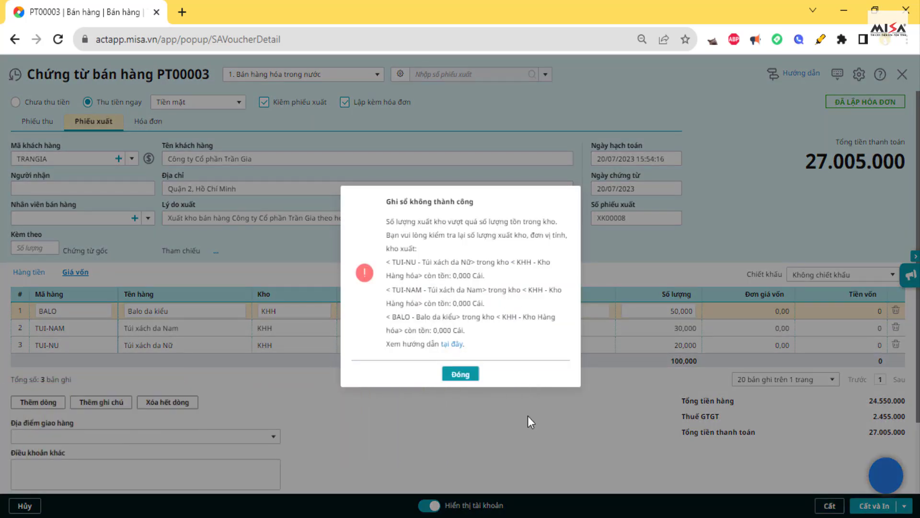
left_click(461, 374)
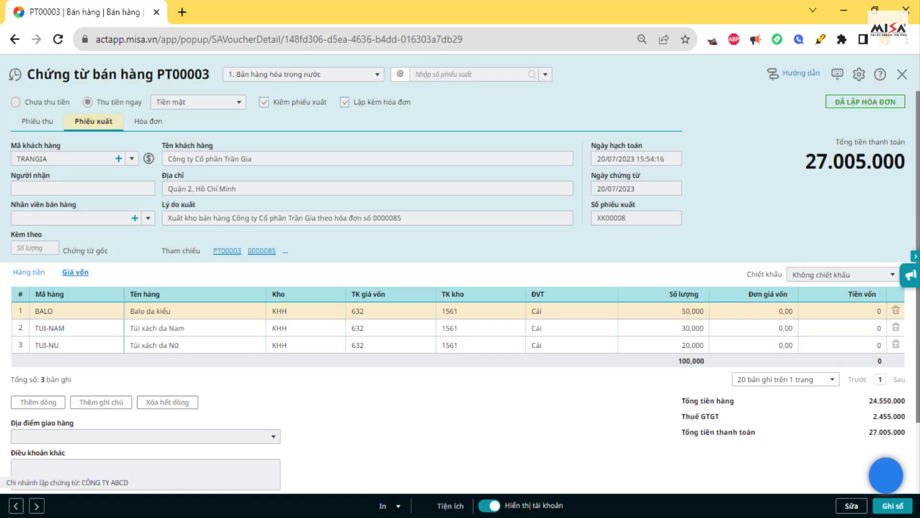
left_click(903, 74)
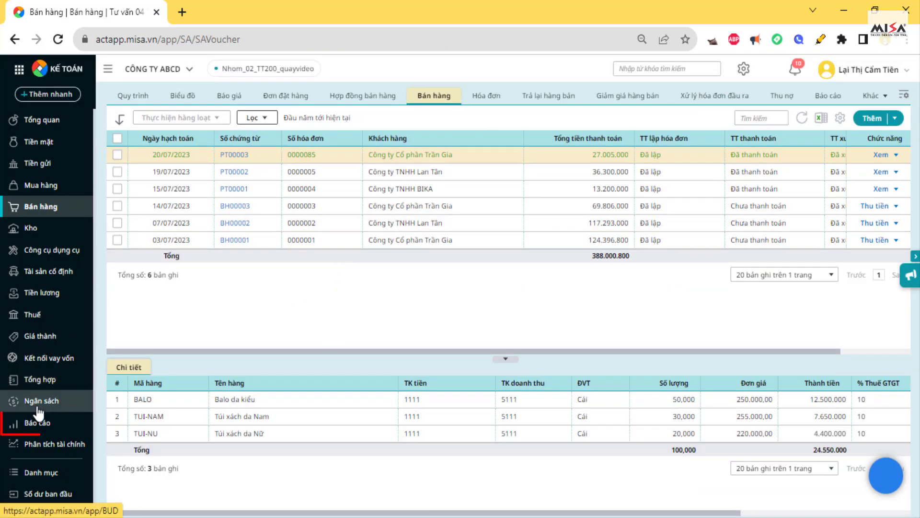
Open the Sổ chi tiết vật tư hàng hóa report and set its parameters to period Tháng 7 and warehouse Kho Hàng hóa.
left_click(70, 423)
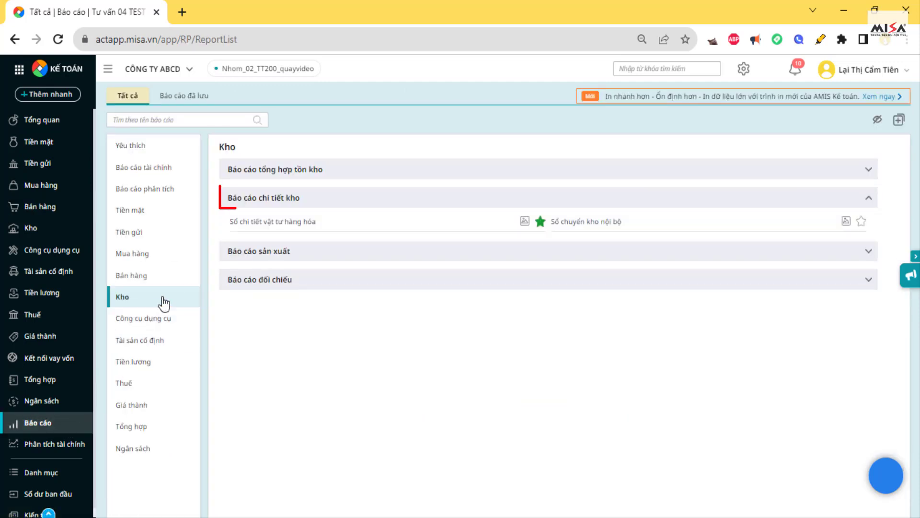
left_click(305, 225)
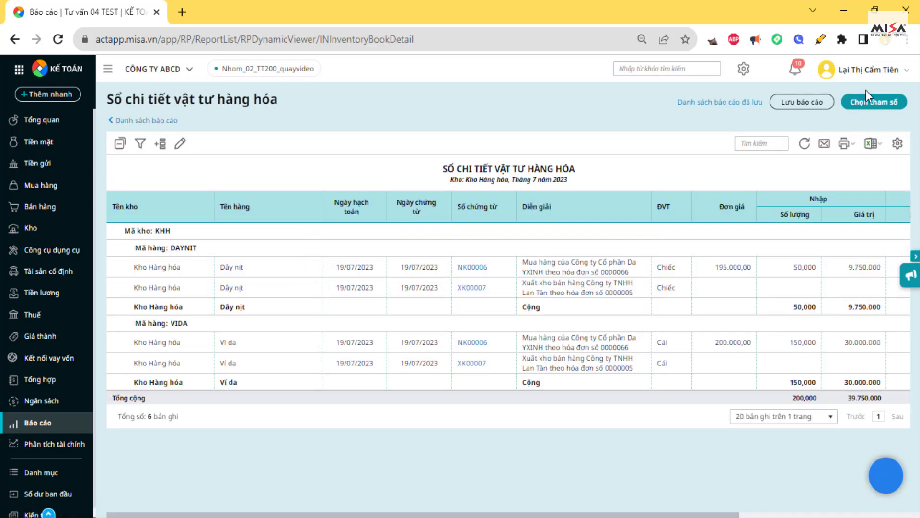
left_click(869, 103)
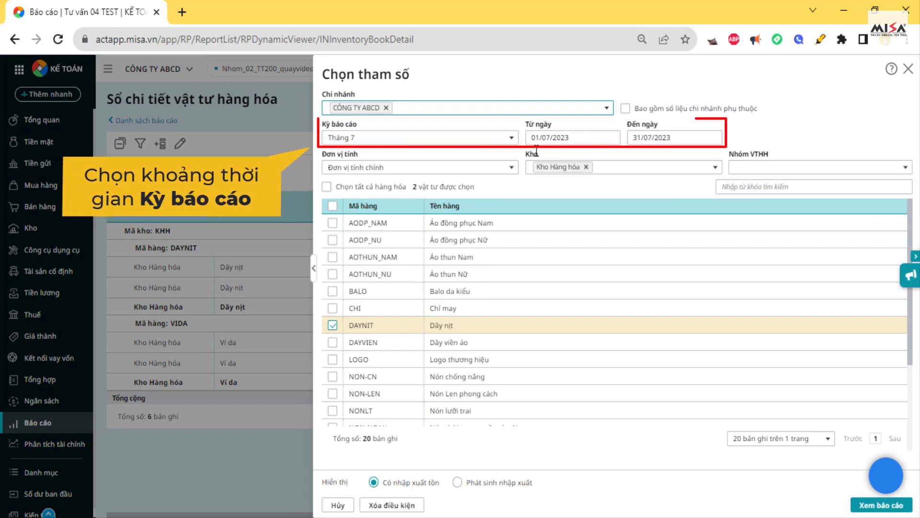
left_click(511, 138)
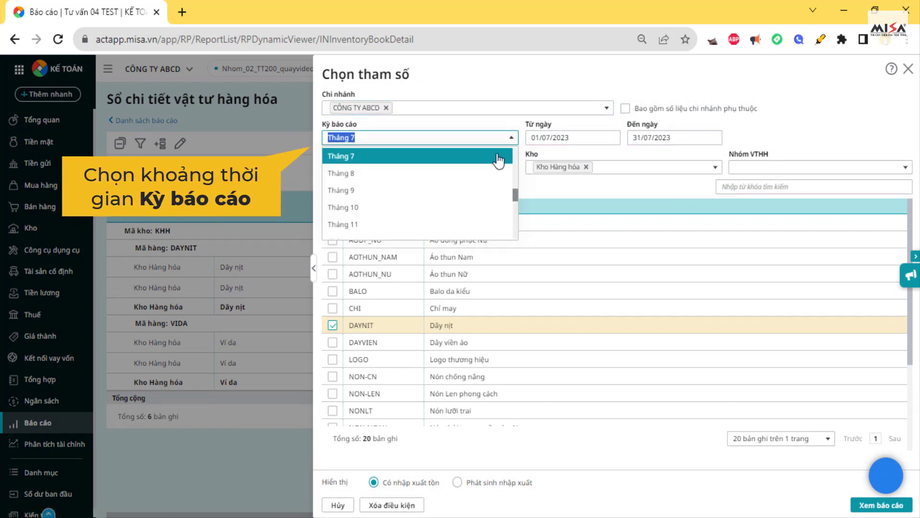
left_click(498, 156)
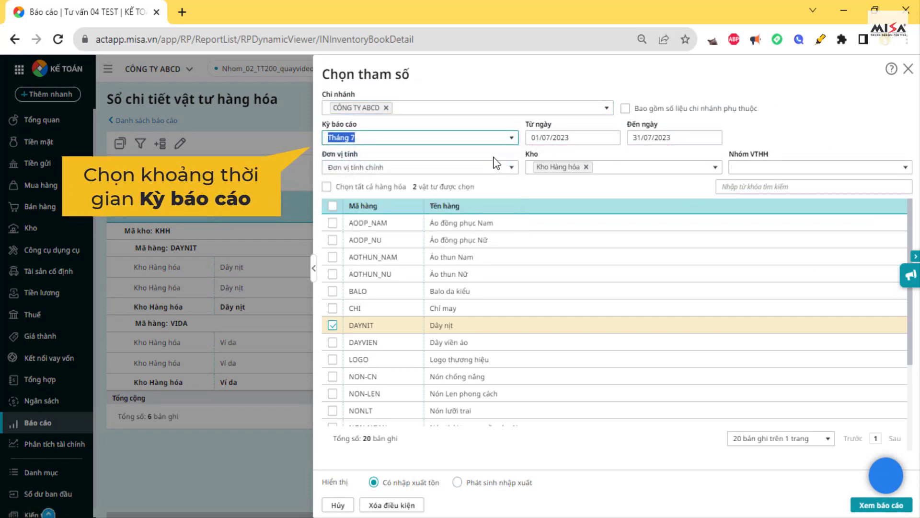
left_click(716, 168)
left_click(716, 168)
left_click(716, 168)
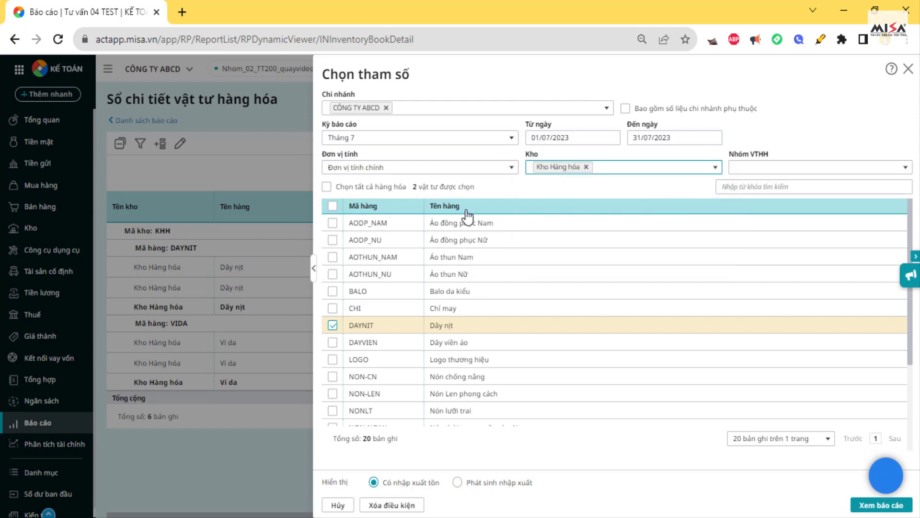
Clear the selected items, select BALO, TUI-NAM and TUI-NU instead, and run the report.
left_click(326, 186)
left_click(326, 186)
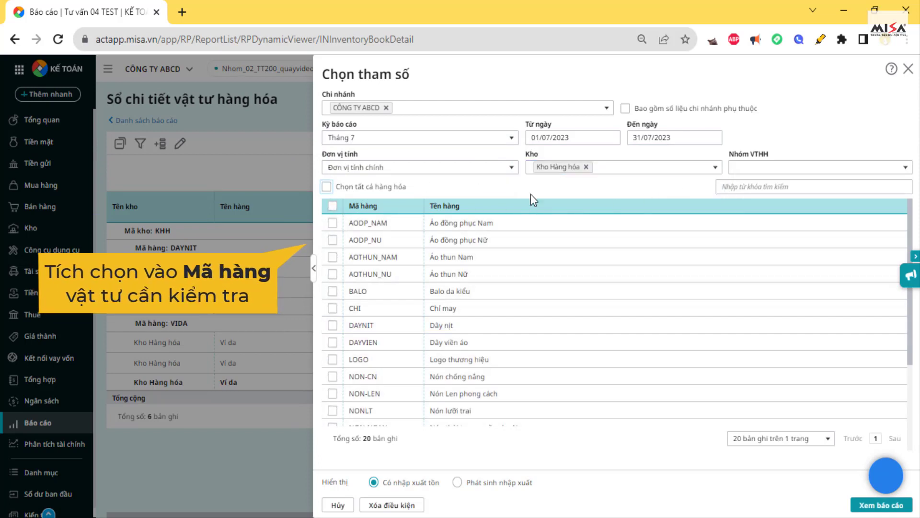
left_click(333, 291)
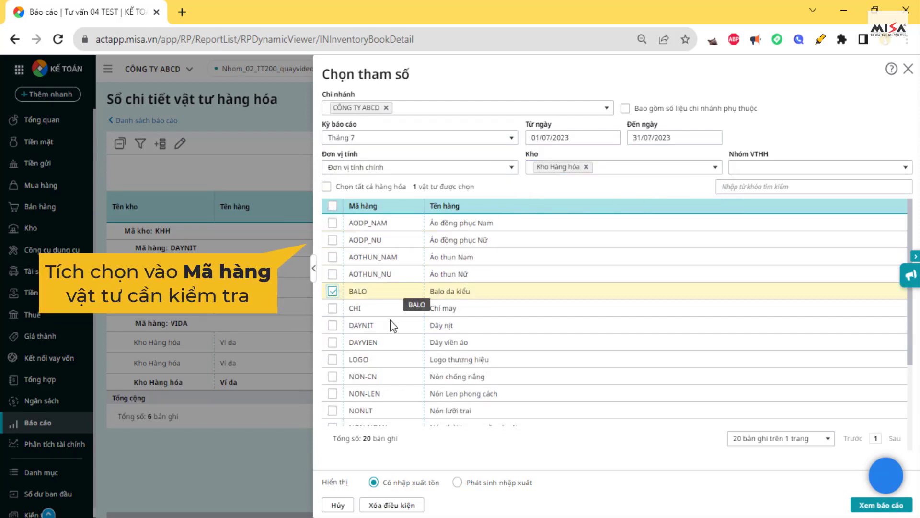
scroll(362, 376, "down", 3)
left_click(332, 366)
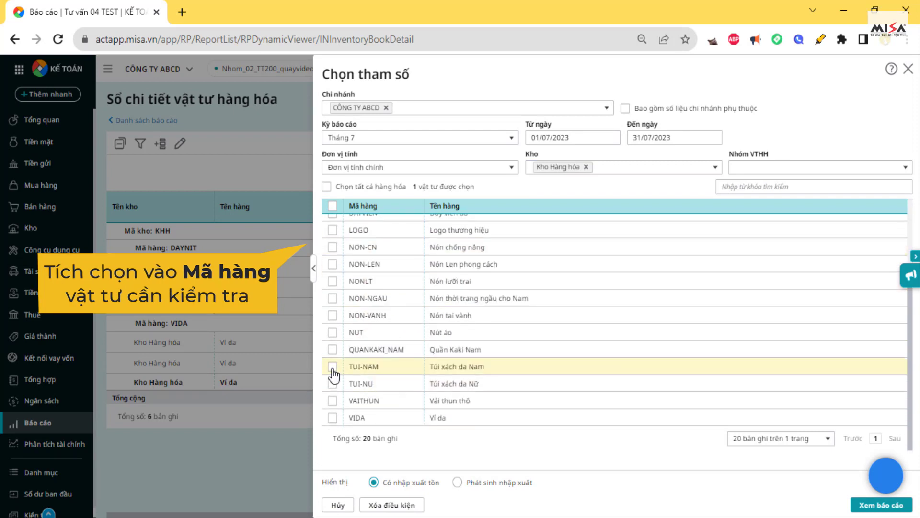
left_click(333, 383)
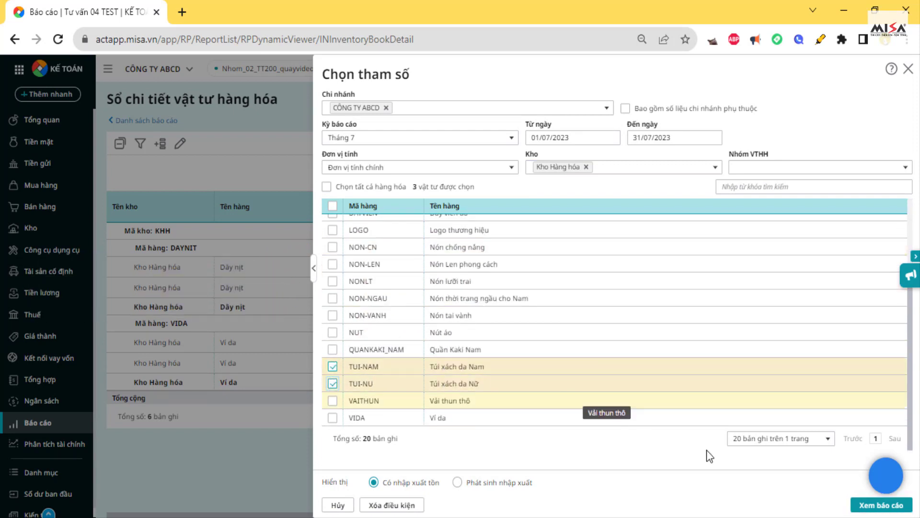
left_click(869, 508)
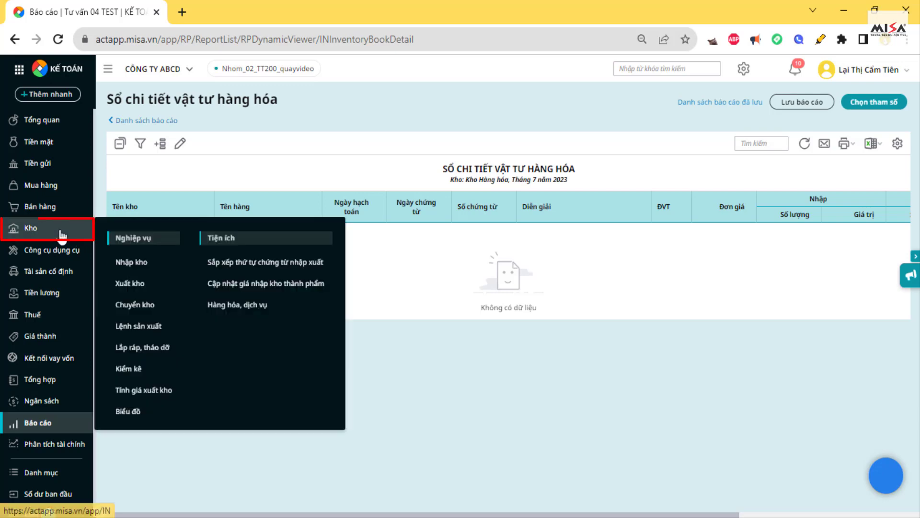
Filter the warehouse receipts (Nhập kho) by posting status Chưa ghi sổ, receipt type Tất cả and period Tháng 7.
left_click(62, 235)
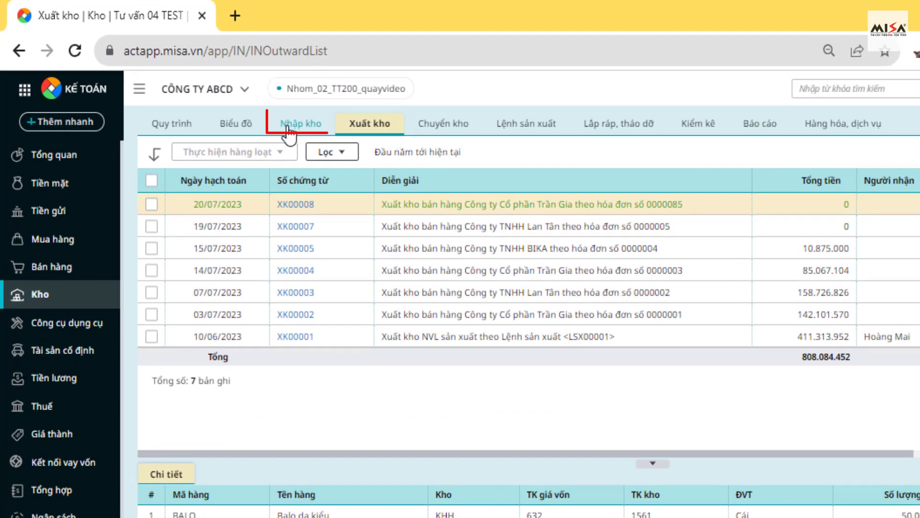
left_click(288, 126)
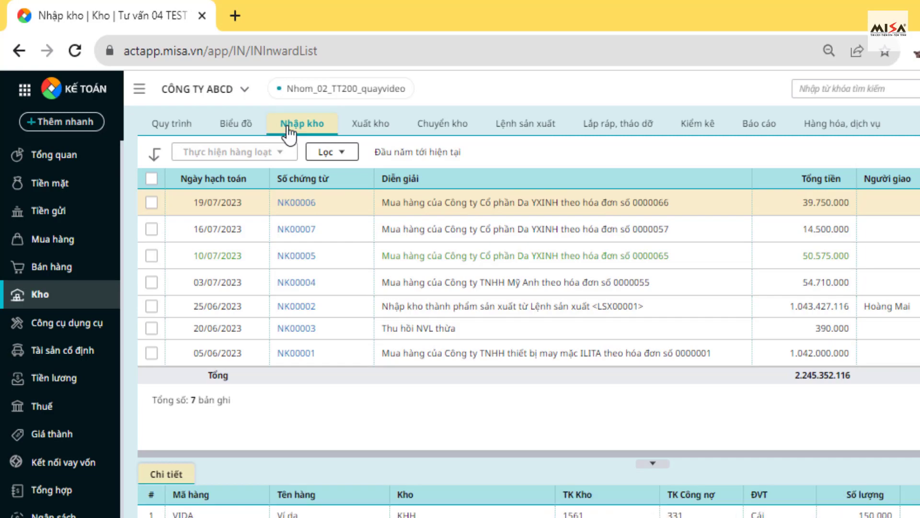
left_click(341, 152)
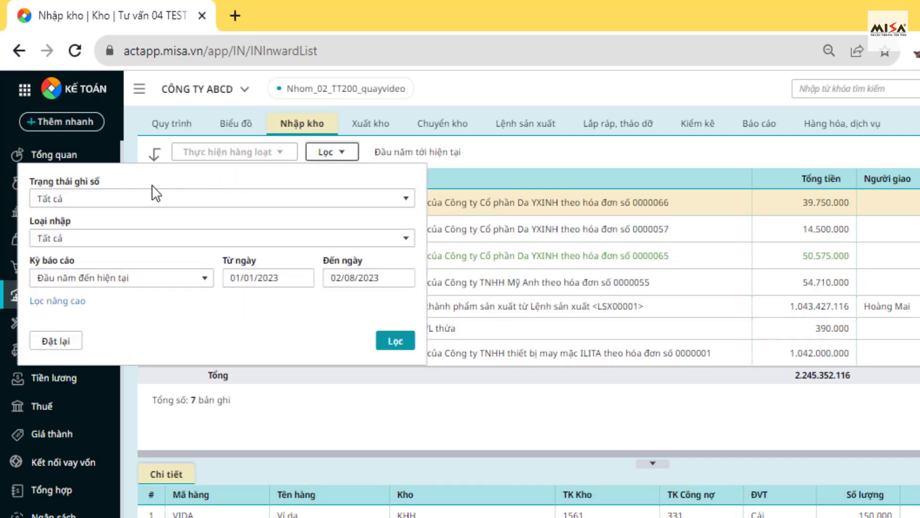
left_click(406, 199)
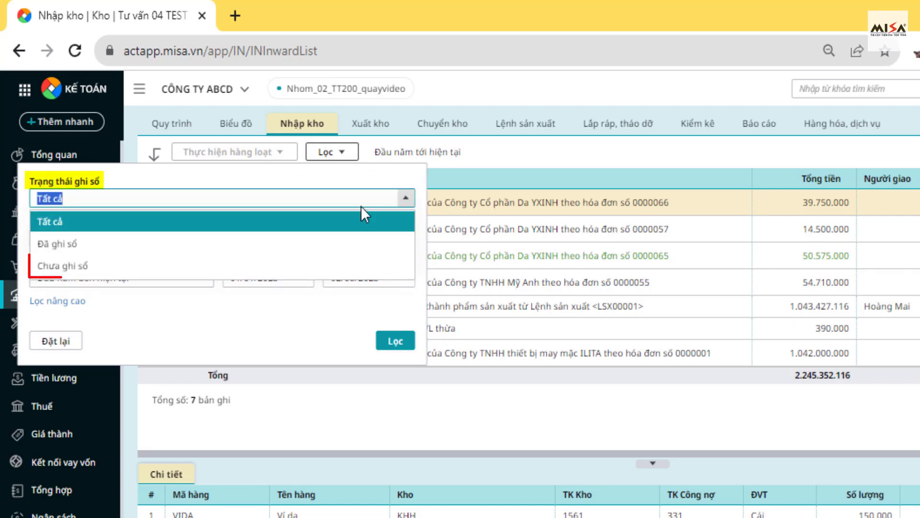
left_click(142, 268)
left_click(226, 238)
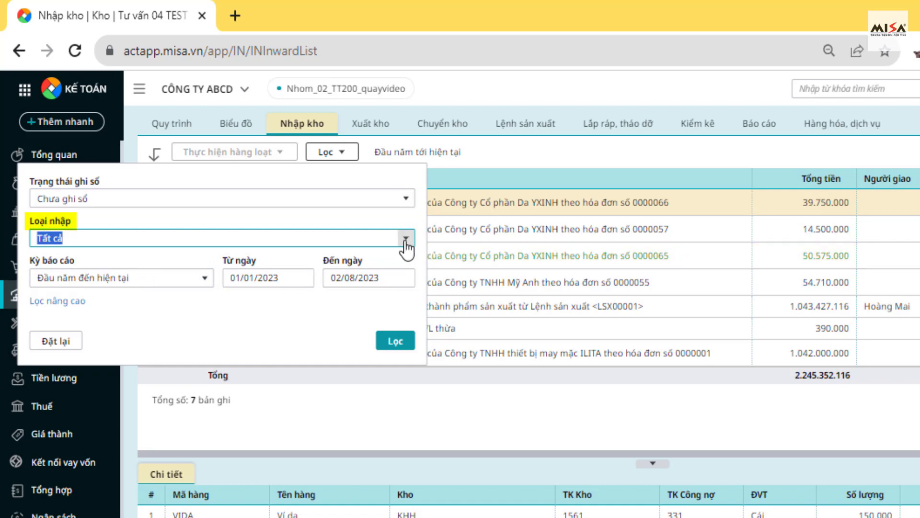
left_click(406, 238)
left_click(188, 263)
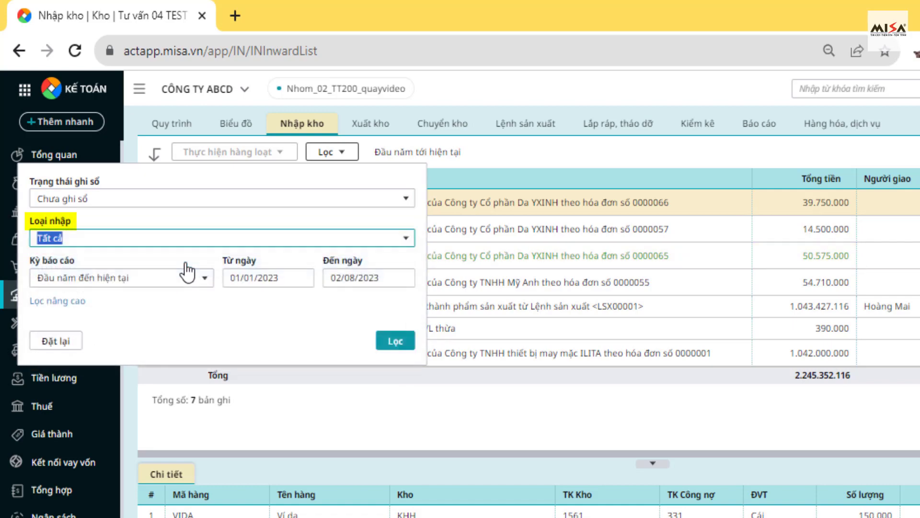
left_click(205, 278)
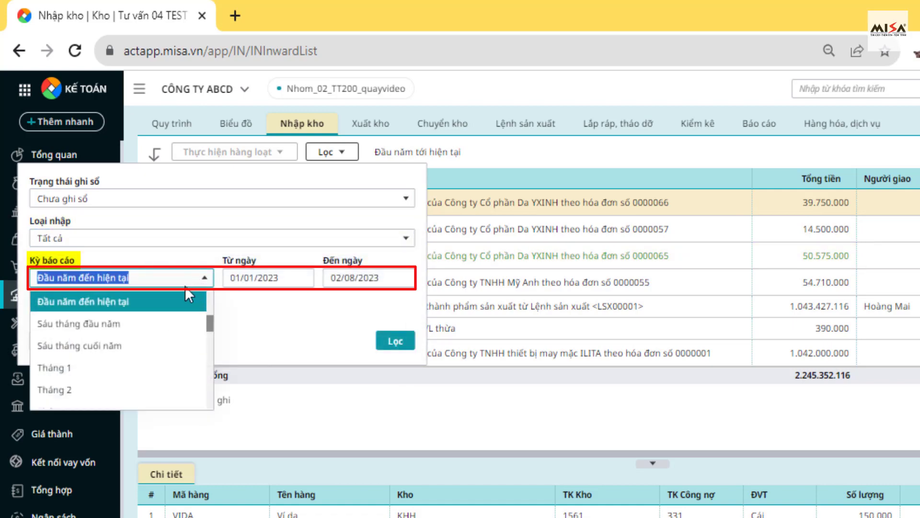
scroll(108, 345, "down", 5)
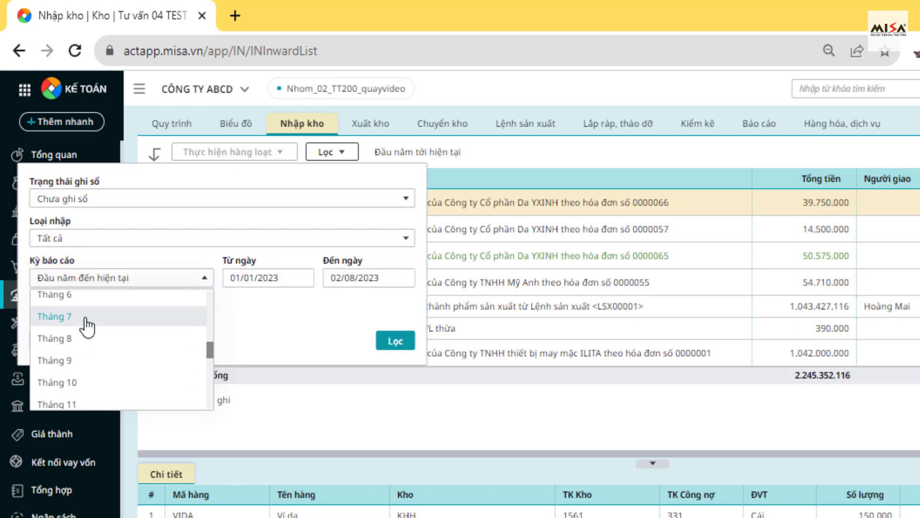
left_click(86, 317)
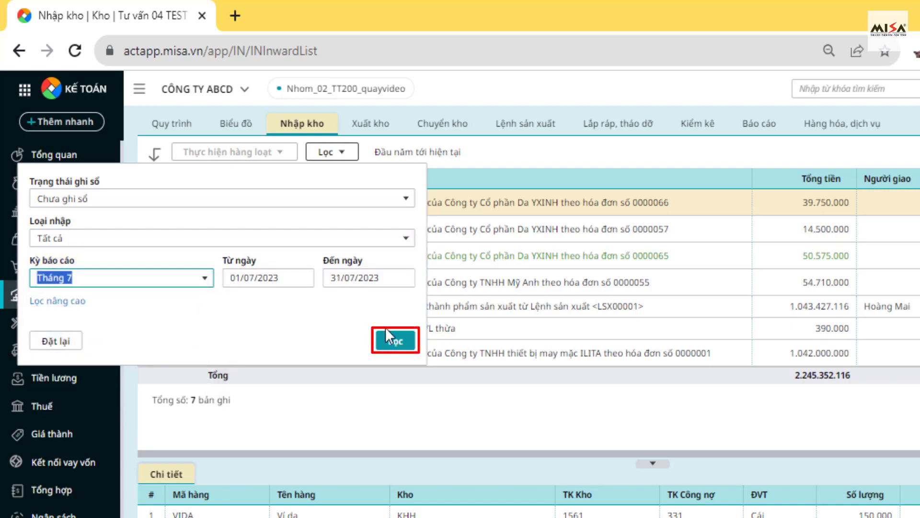
left_click(392, 341)
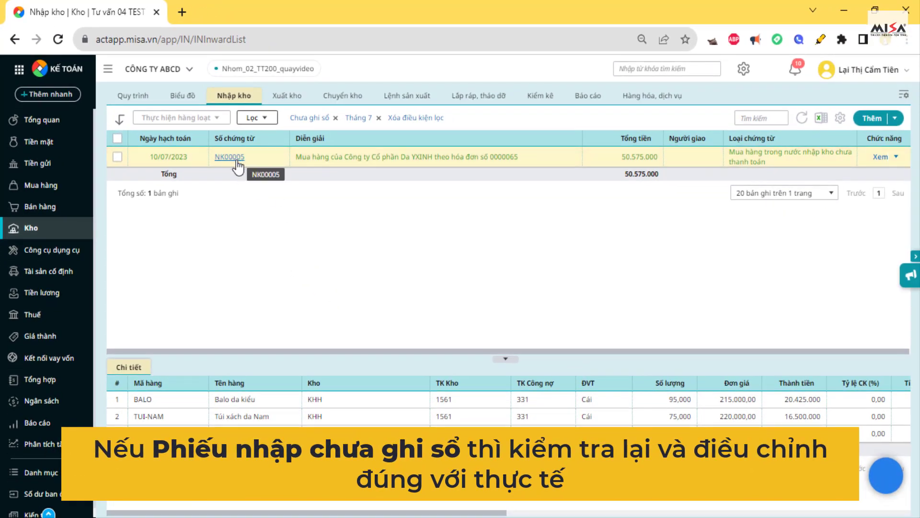
Open the unposted receipt NK00005, post it to the ledger, and close the voucher.
left_click(230, 158)
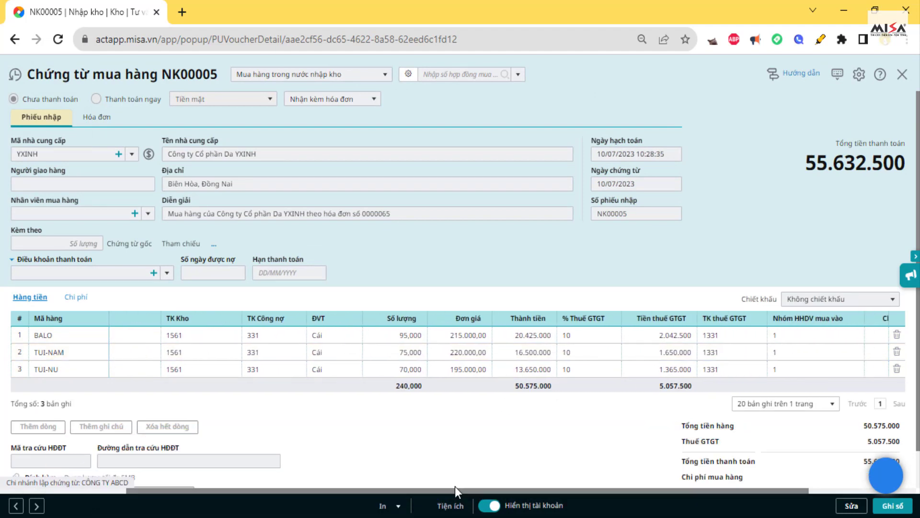
left_click(883, 506)
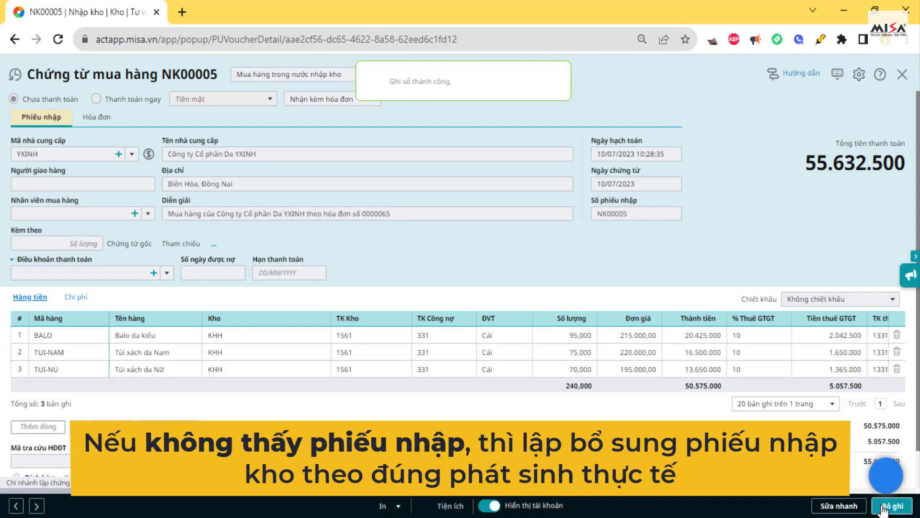
left_click(902, 75)
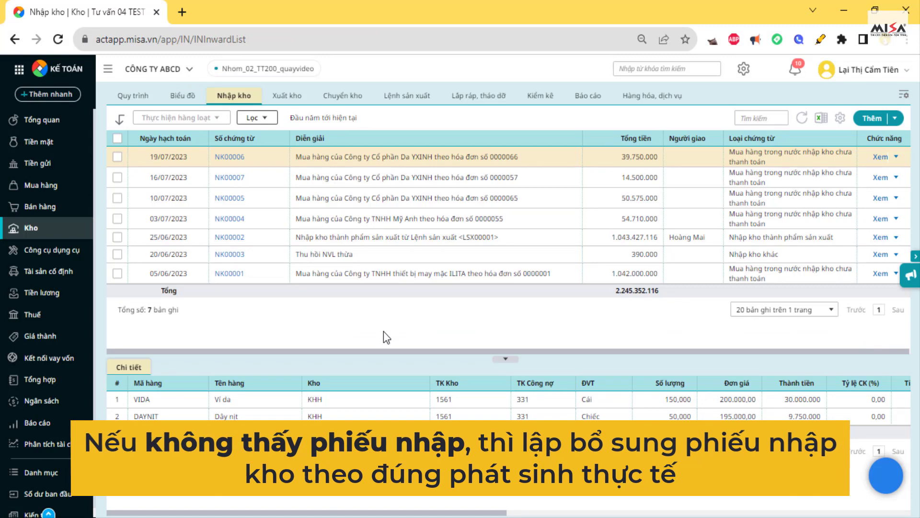
Open the stock issue XK00008 from the Xuất kho list and post its sales voucher to the ledger.
left_click(287, 96)
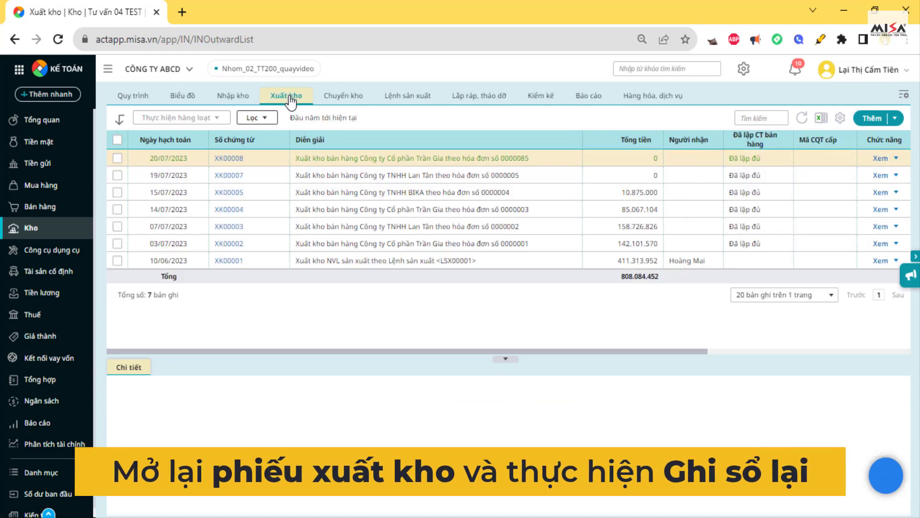
left_click(238, 158)
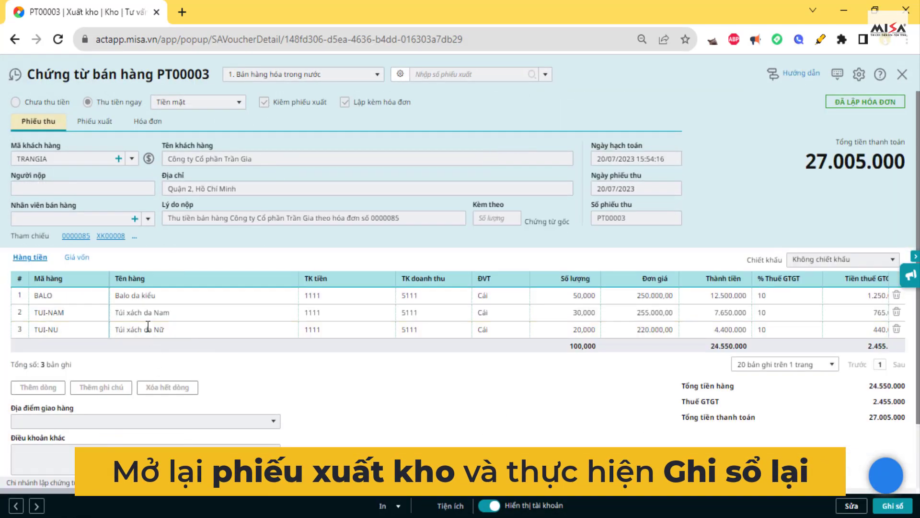
left_click(143, 327)
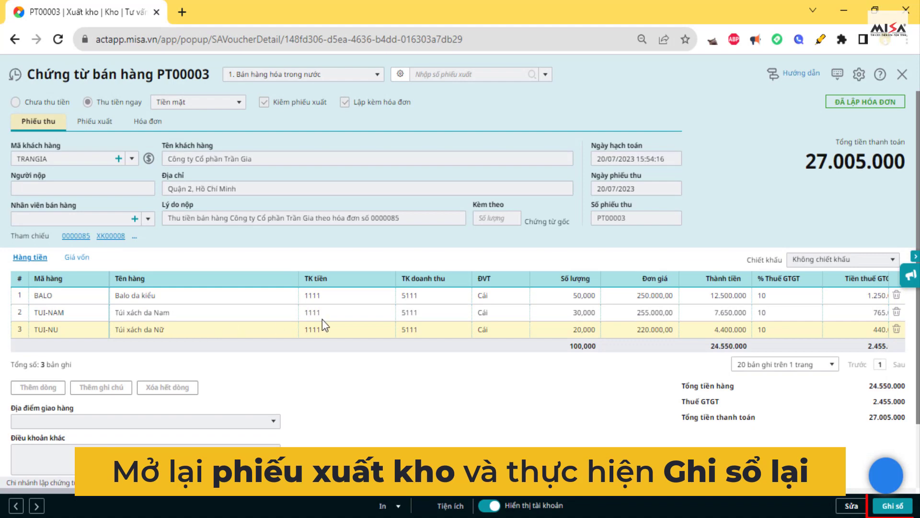
left_click(900, 507)
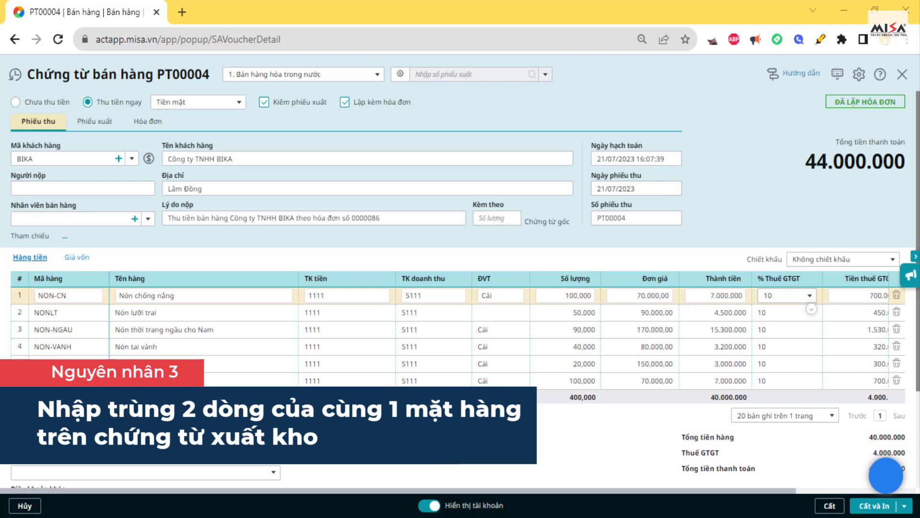
Save sales voucher PT00004, dismiss the notice, and sort its item lines by Mã hàng in ascending order.
left_click(829, 505)
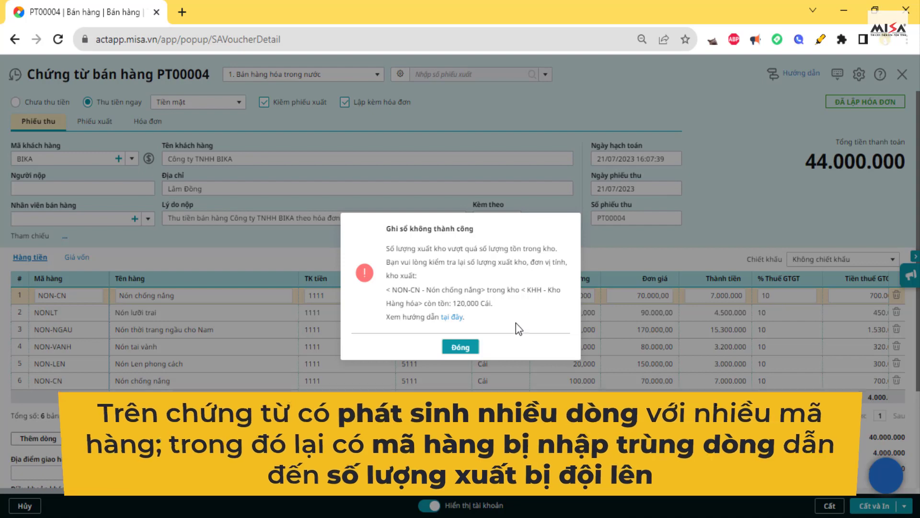
left_click(461, 347)
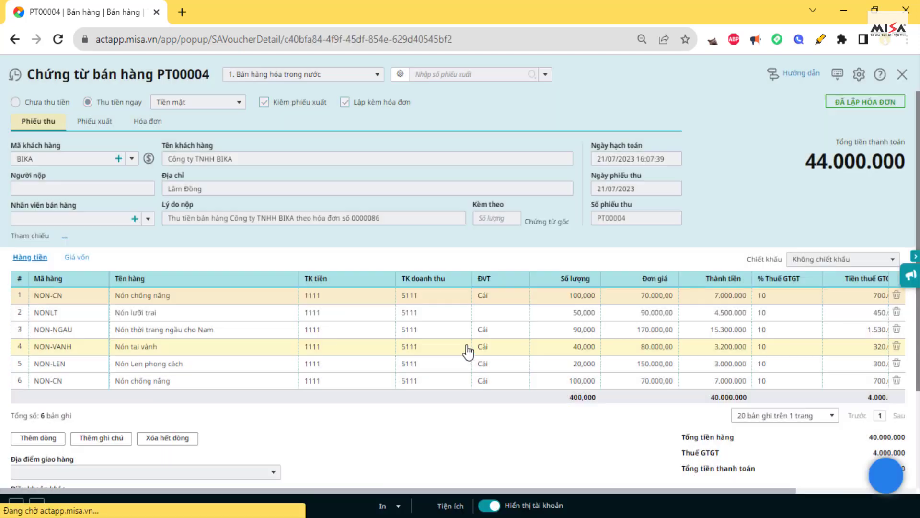
left_click(83, 280)
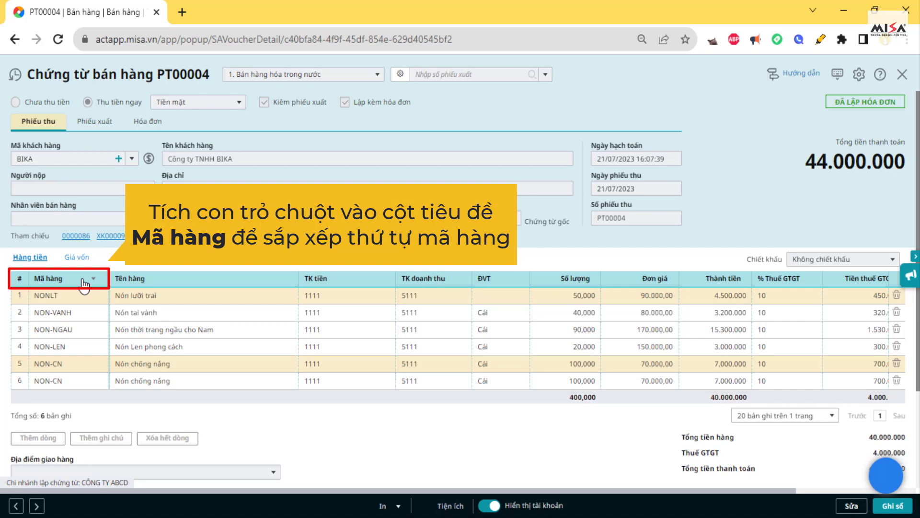
left_click(84, 282)
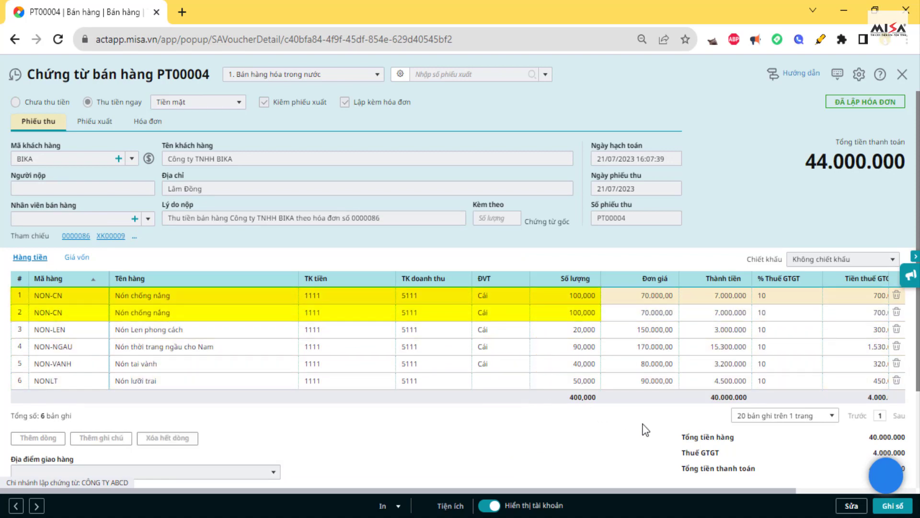
Edit voucher PT00004, delete the duplicate NON-CN line, and save the voucher.
left_click(849, 505)
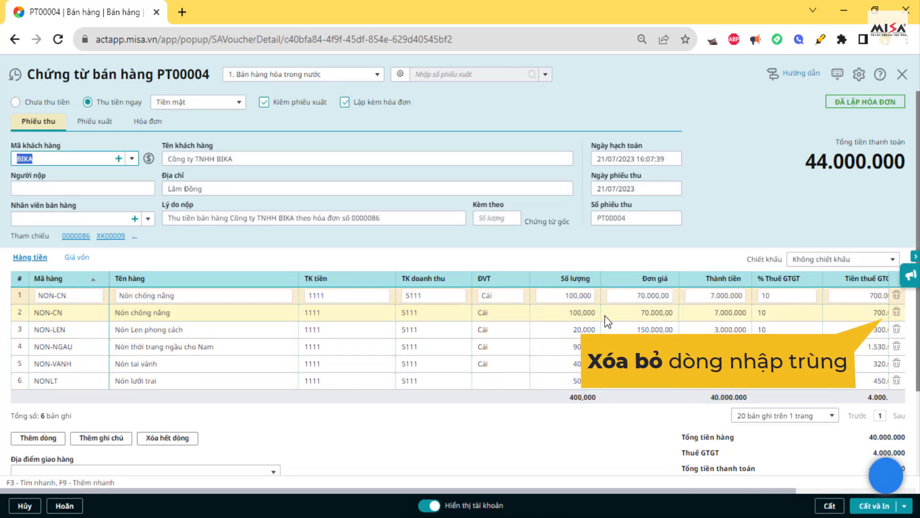
left_click(582, 313)
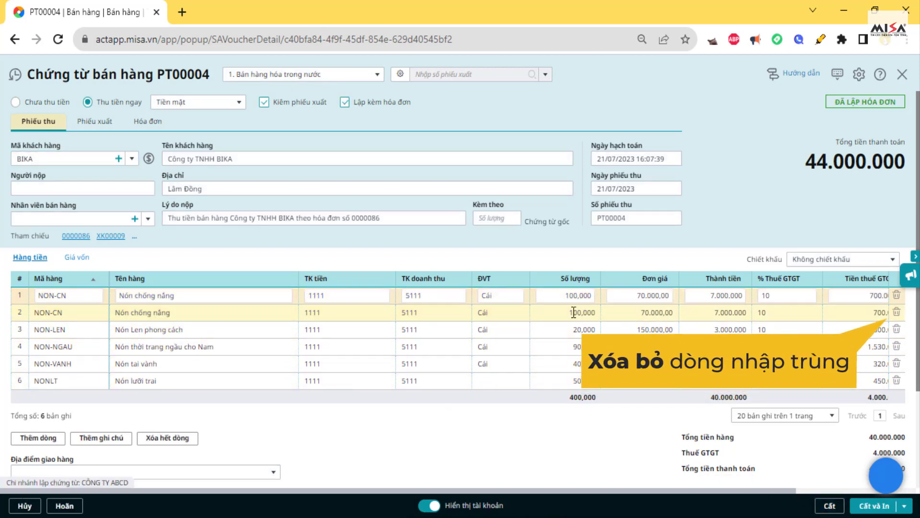
left_click(897, 312)
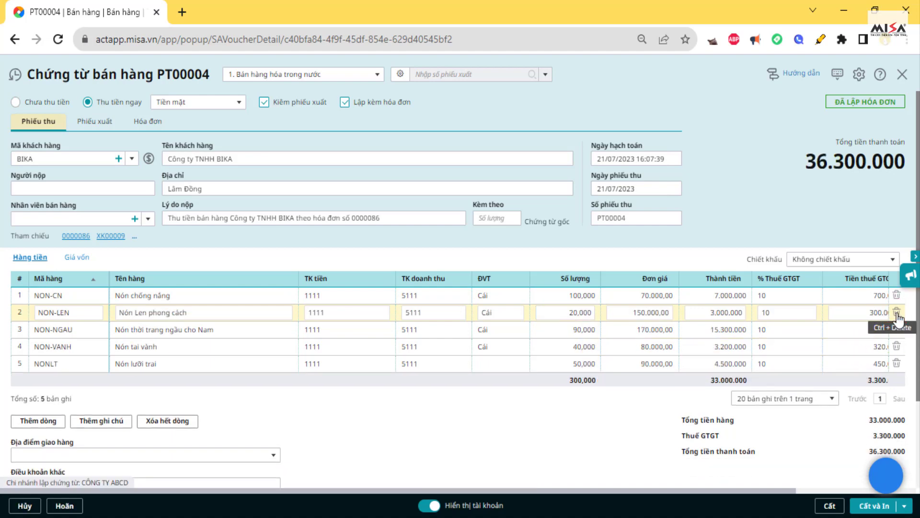
left_click(76, 281)
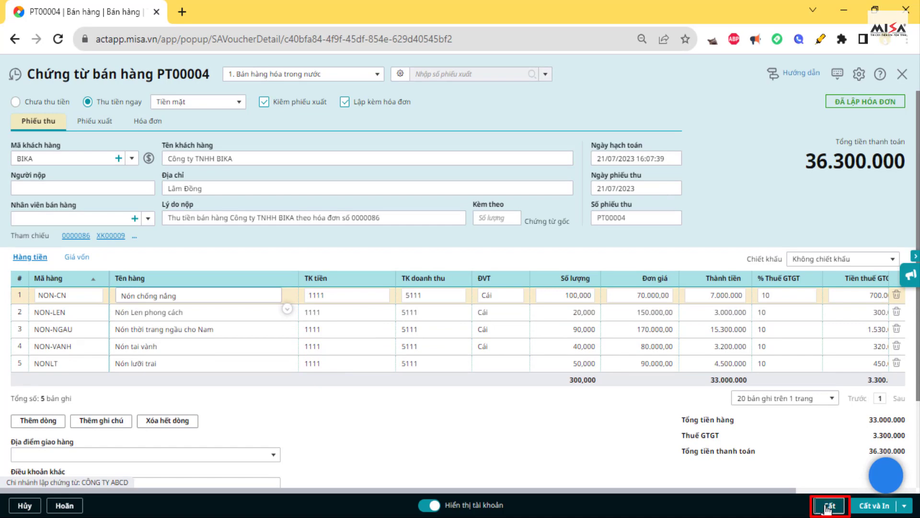
left_click(828, 507)
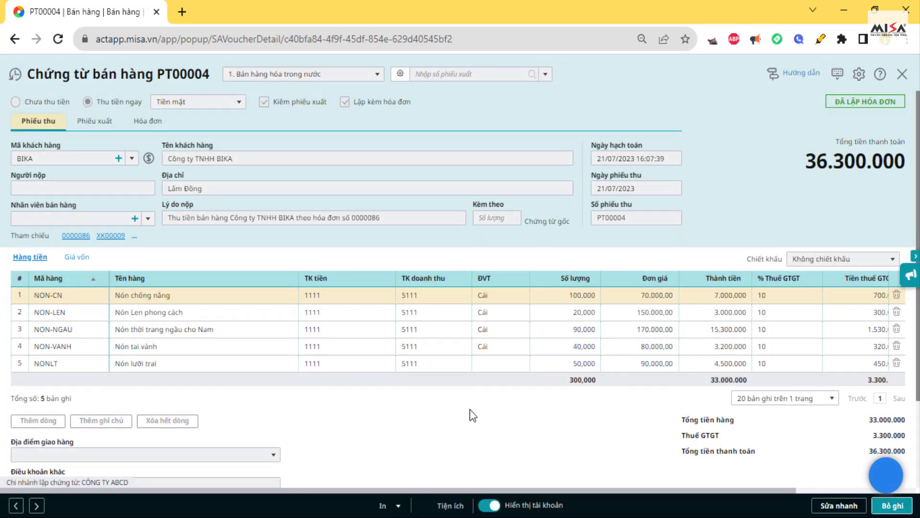